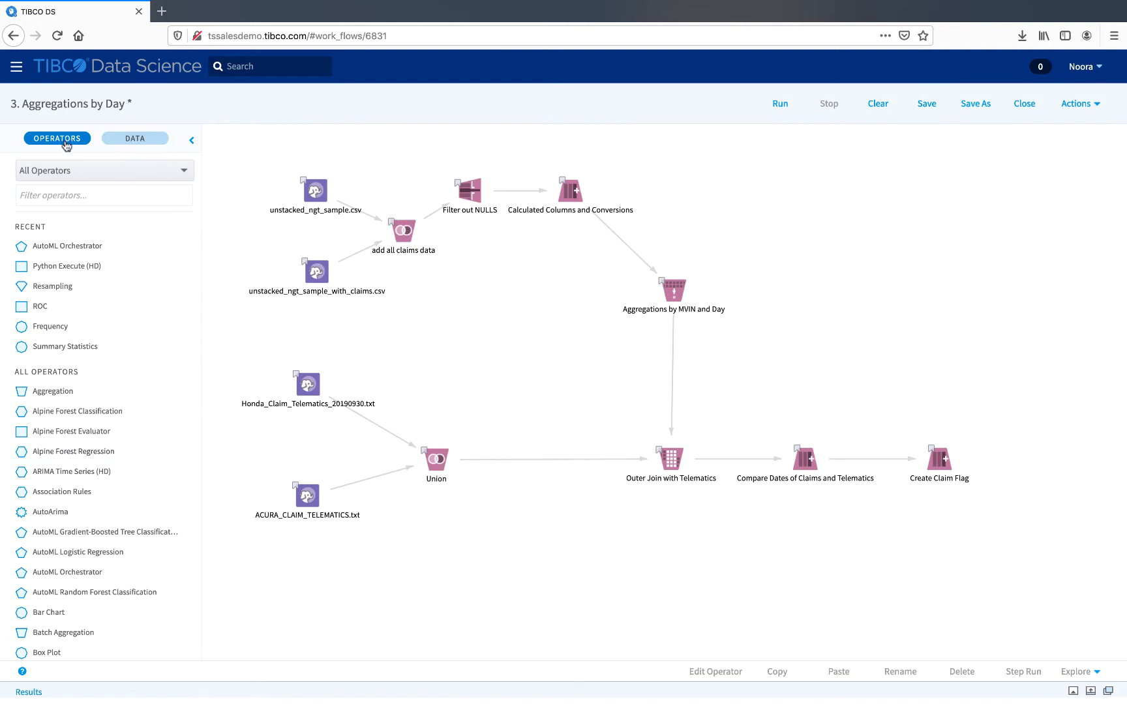
# Step: Browse the Cloudera CDH5 with Spark data source, then return to the operator list
pyautogui.click(155, 138)
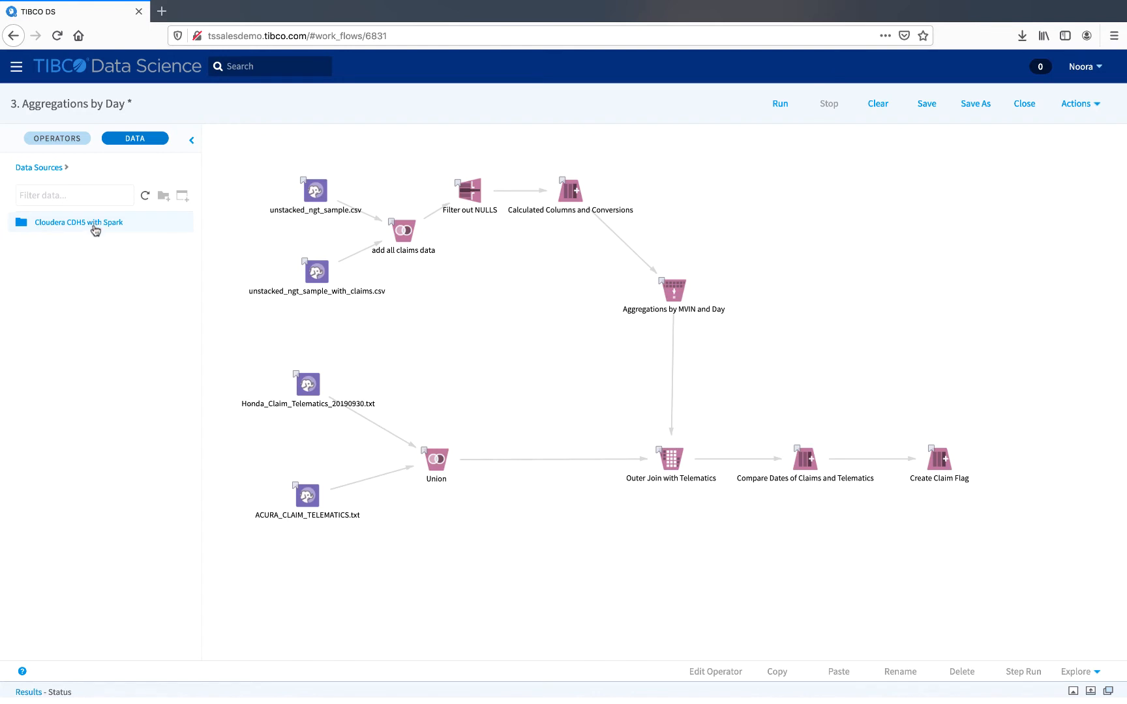
pyautogui.click(94, 223)
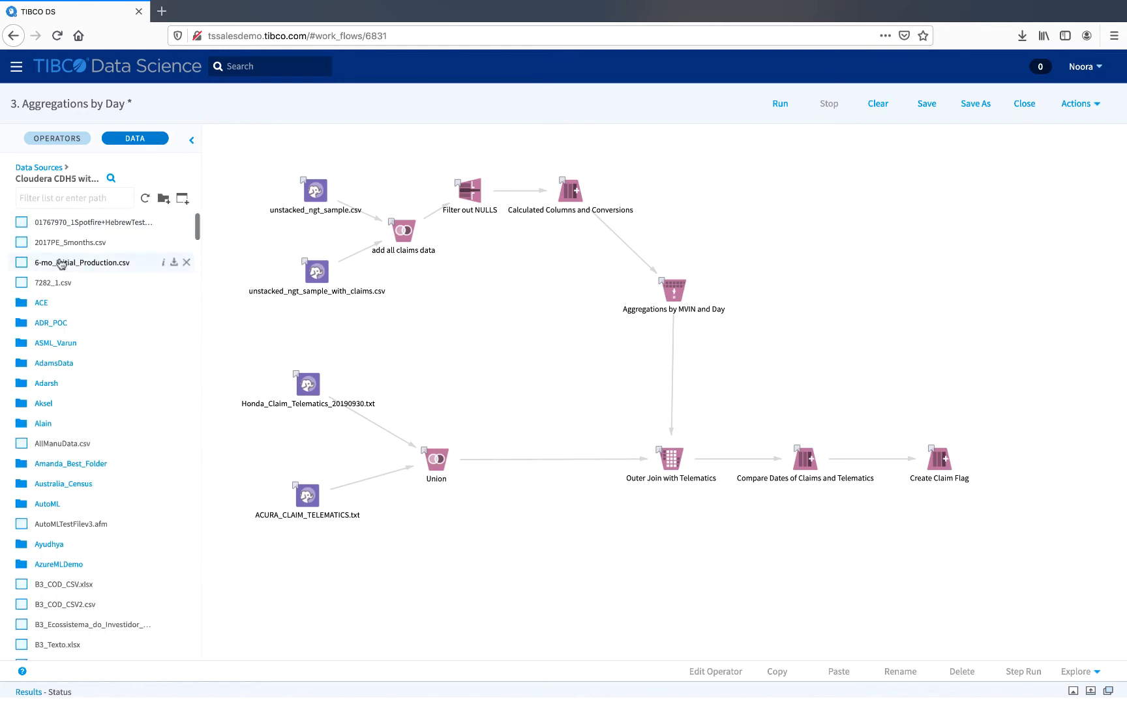
pyautogui.click(68, 140)
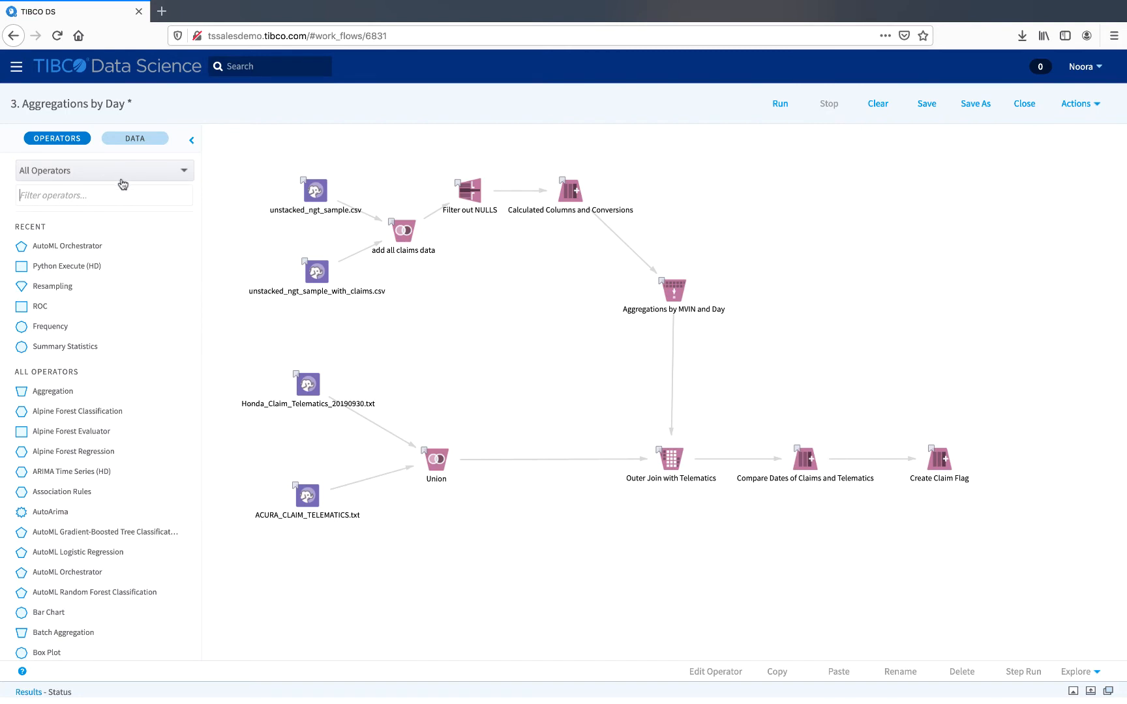
# Step: Filter the operator list to the NLP category and collapse and reopen the operator palette
pyautogui.click(158, 176)
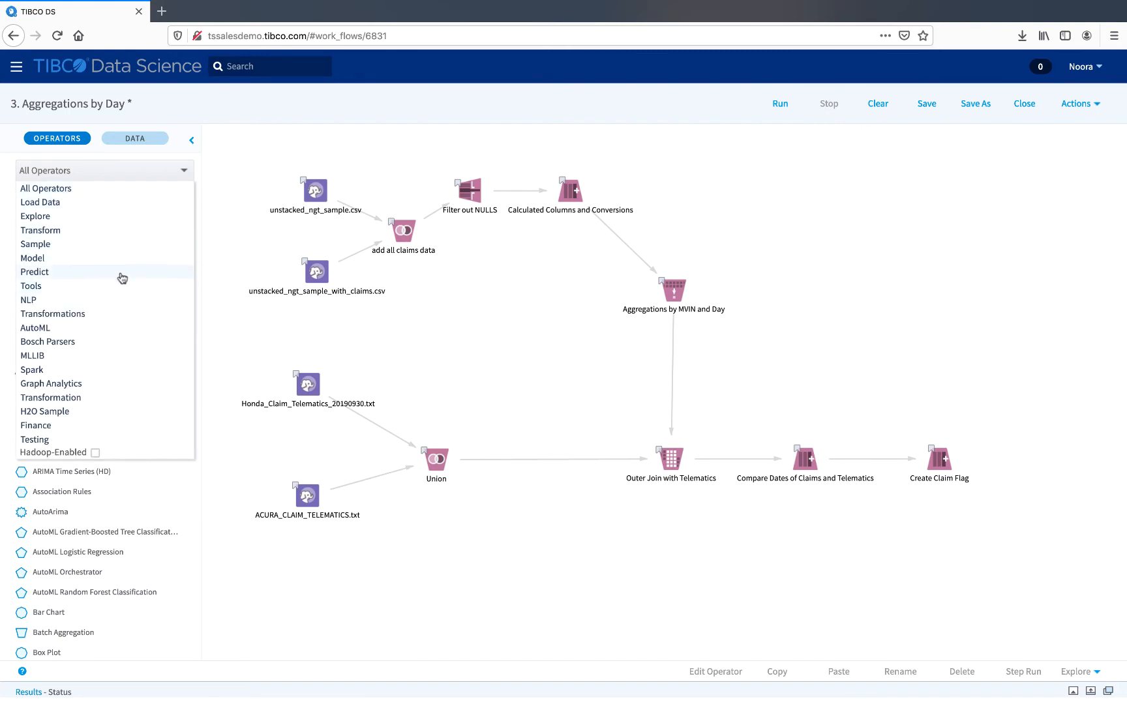
pyautogui.click(118, 300)
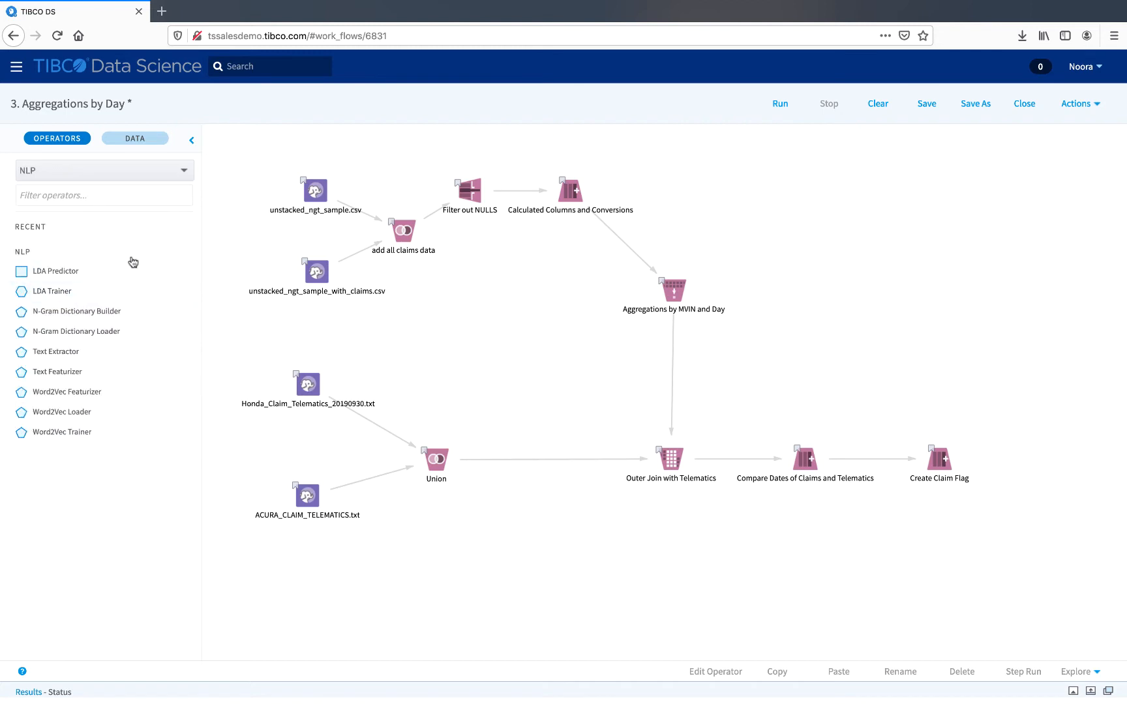
pyautogui.click(191, 141)
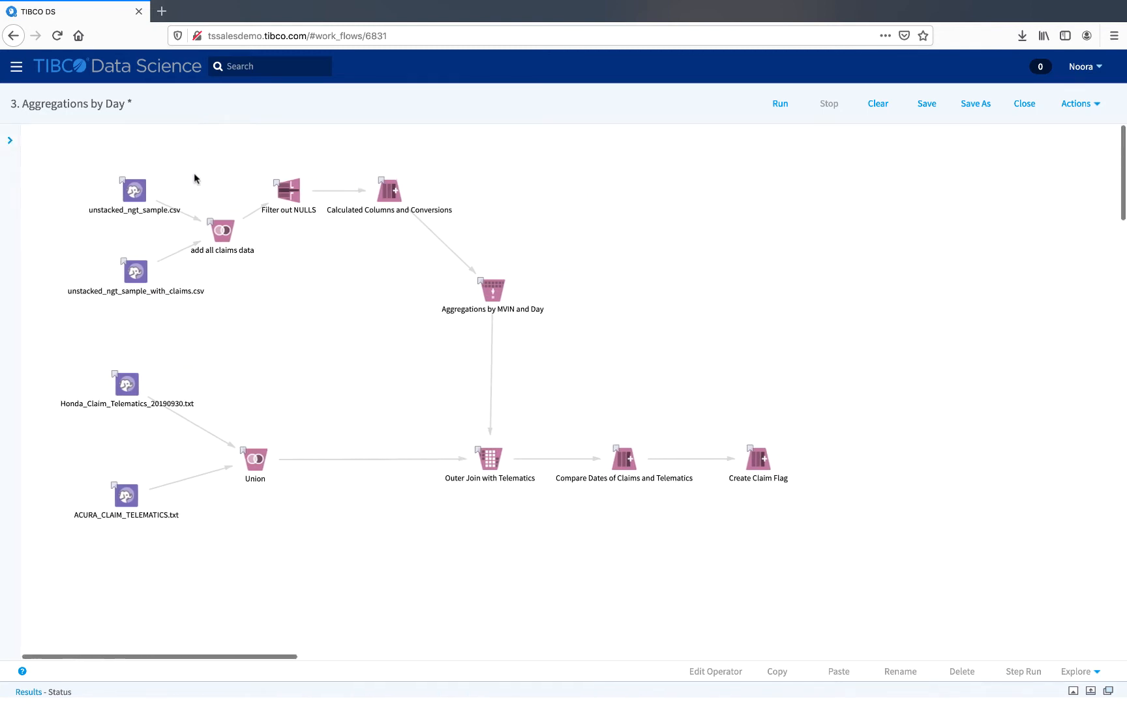
pyautogui.click(10, 141)
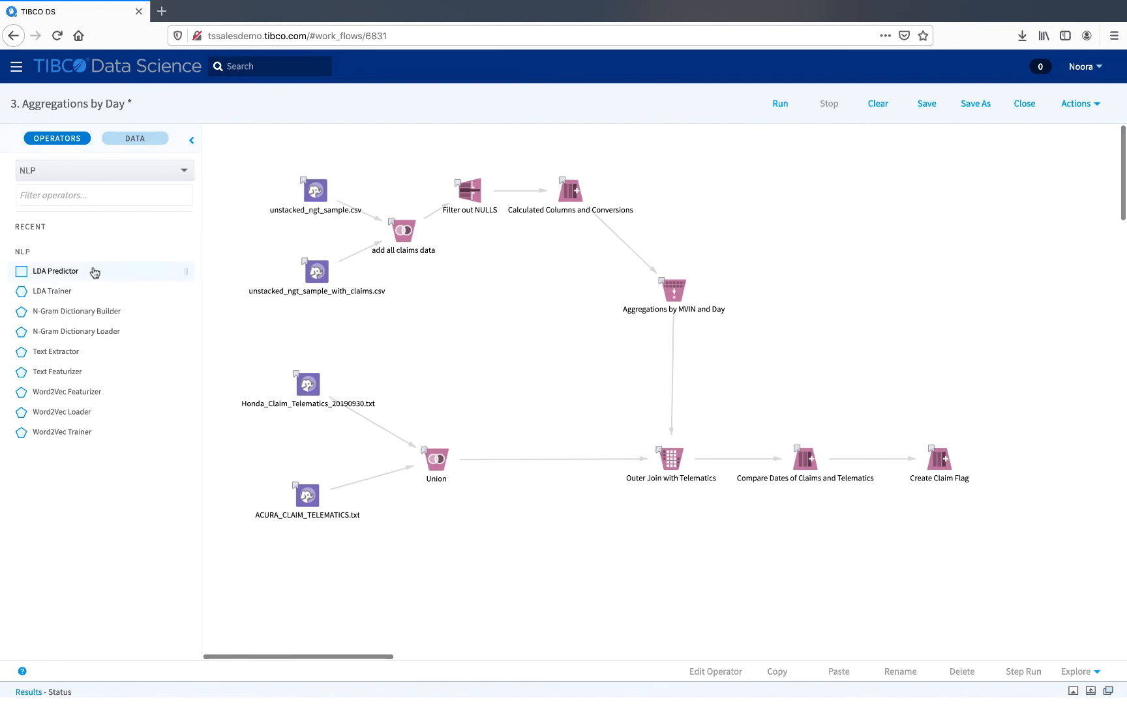
# Step: Add an LDA Predictor operator to the canvas between the upper and lower flows
pyautogui.moveTo(93, 271); pyautogui.dragTo(502, 292)
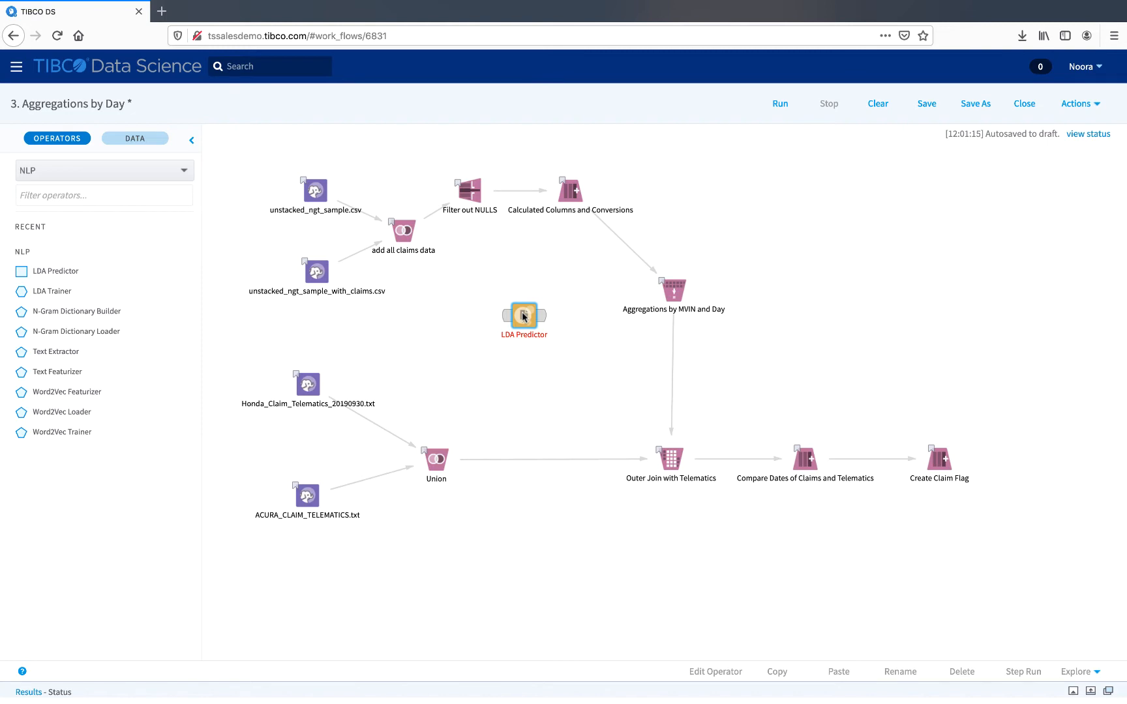
pyautogui.click(524, 316)
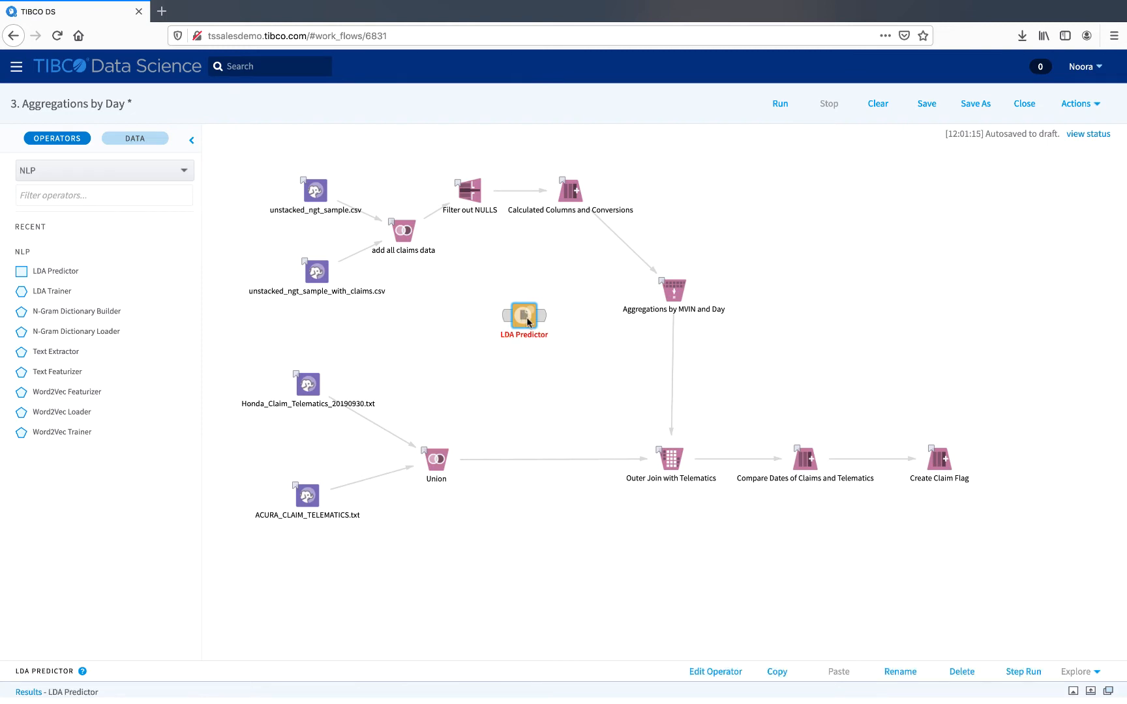
# Step: Open the LDA Predictor's properties panel and close it without changes
pyautogui.rightClick(527, 320)
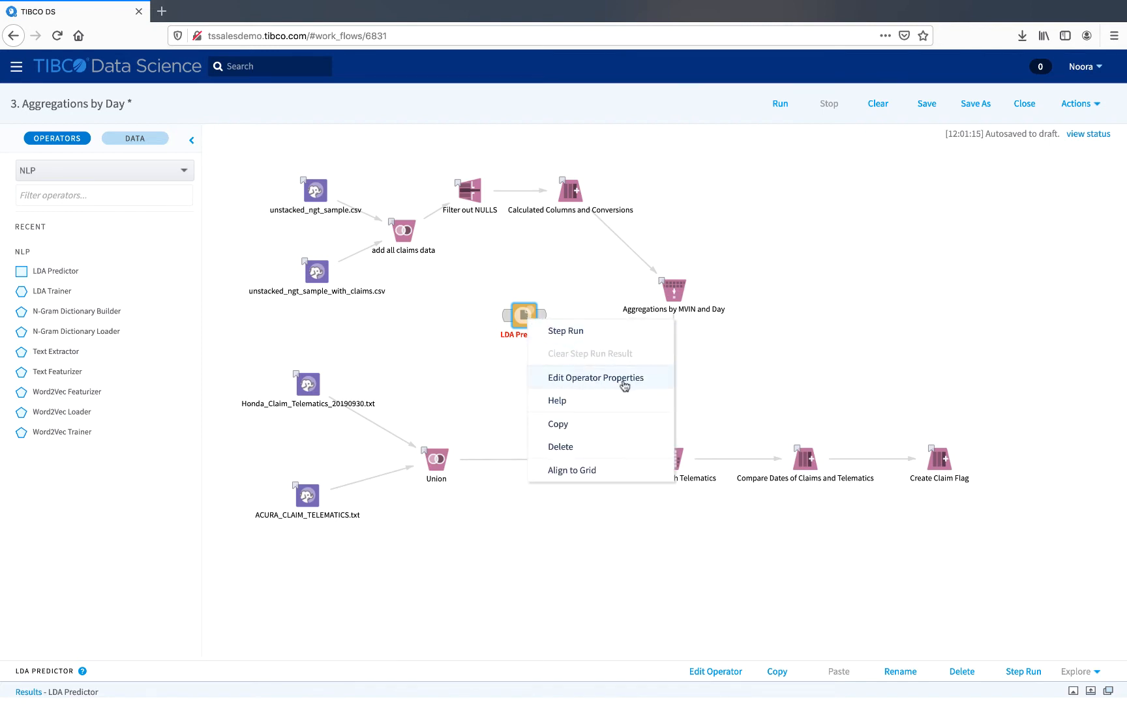
pyautogui.click(508, 380)
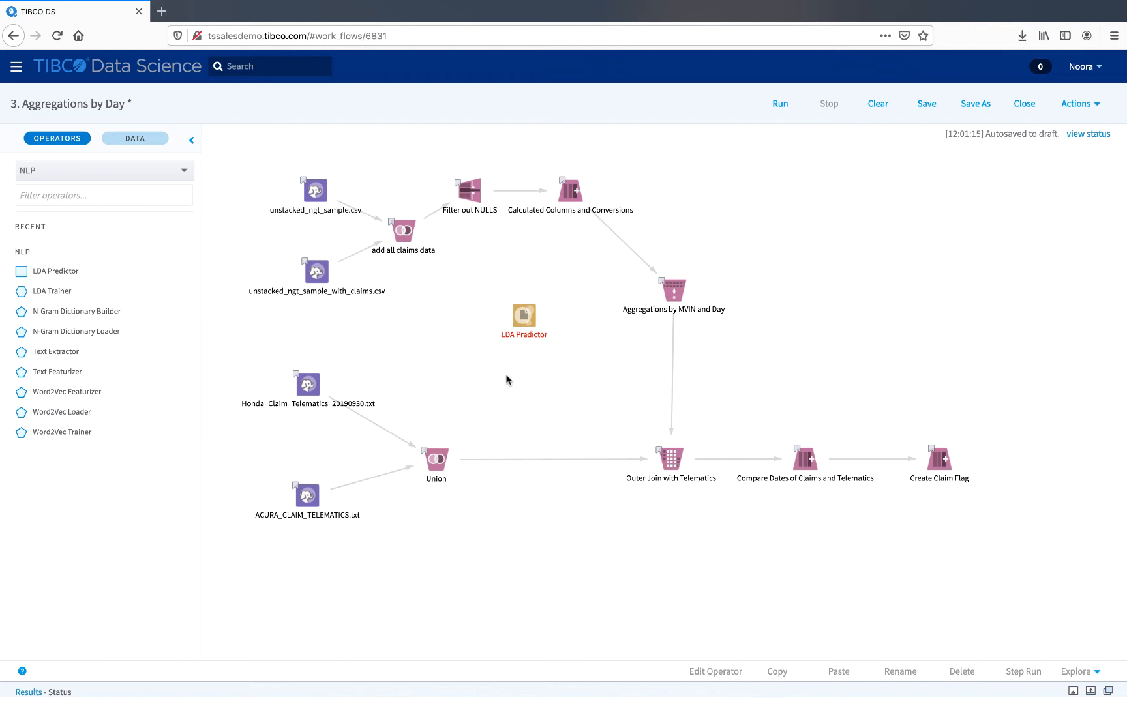
pyautogui.click(525, 317)
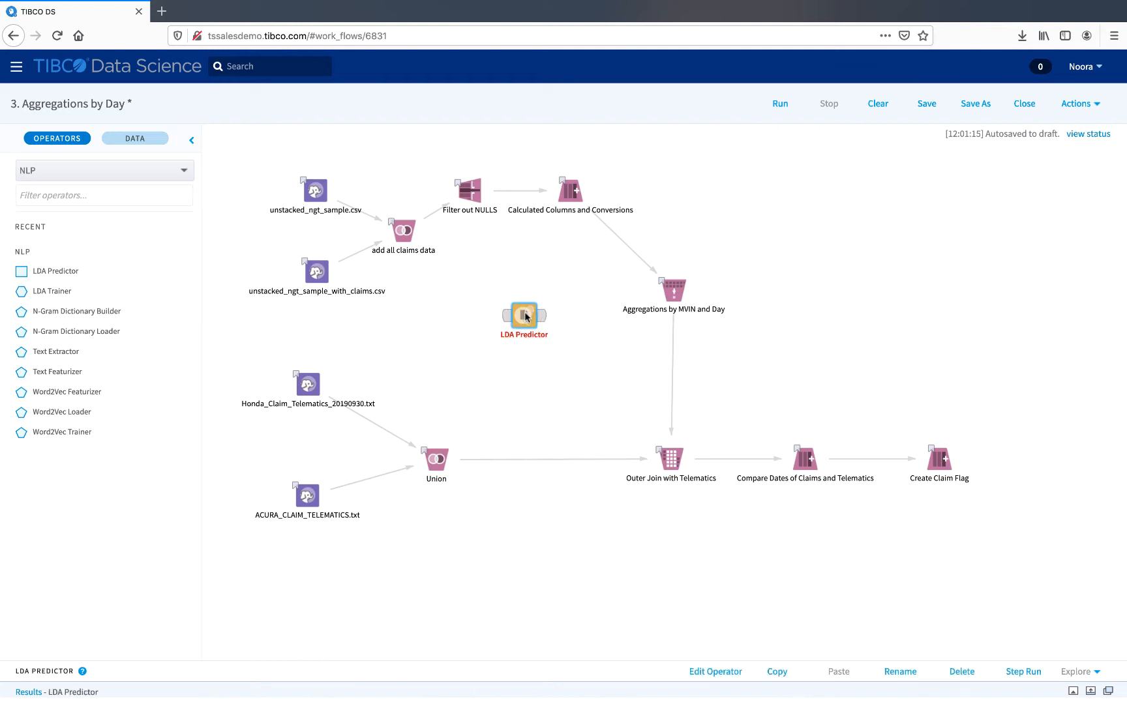
pyautogui.click(708, 678)
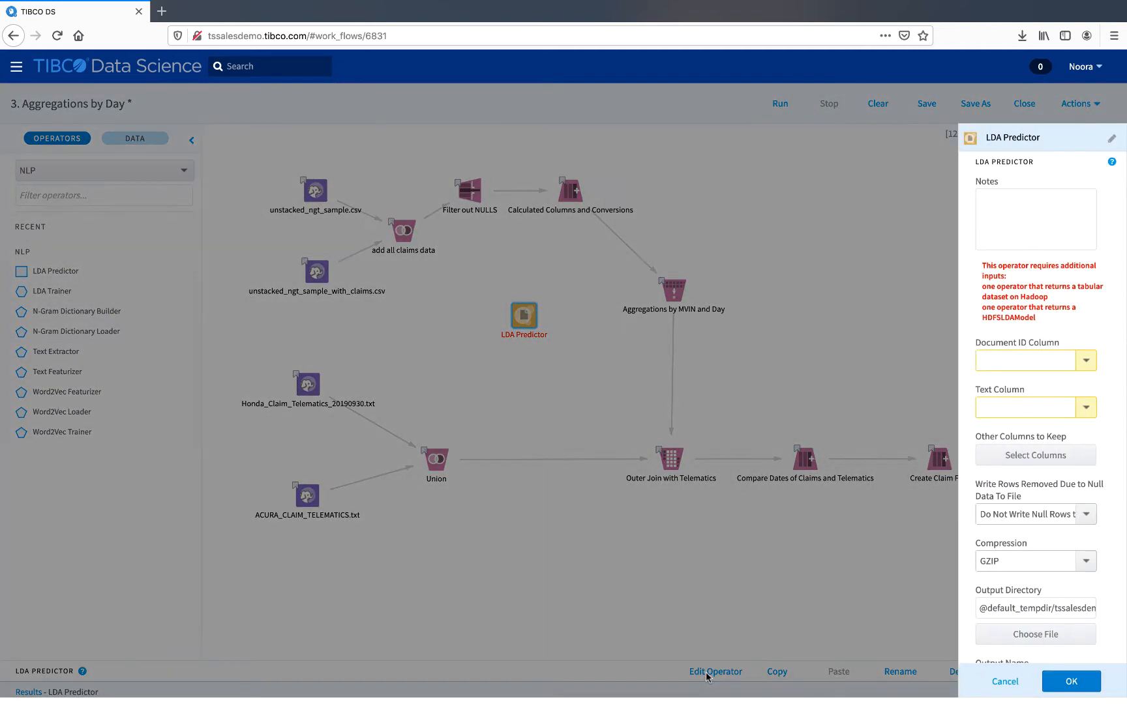
pyautogui.click(823, 264)
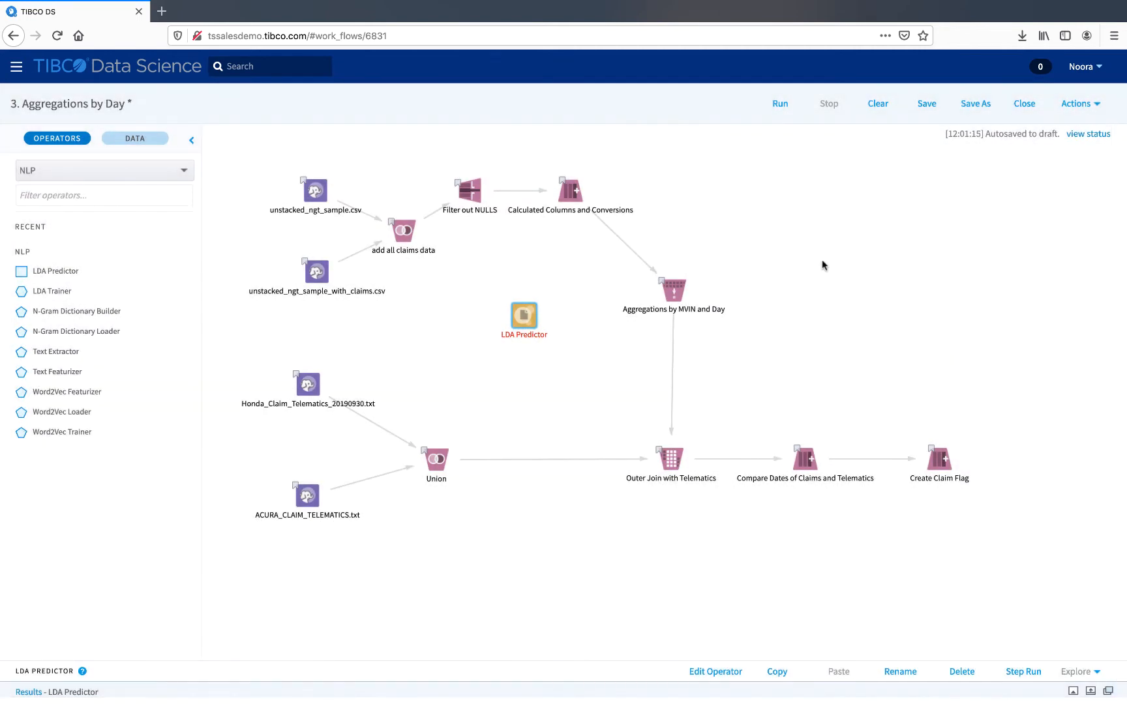
pyautogui.doubleClick(521, 315)
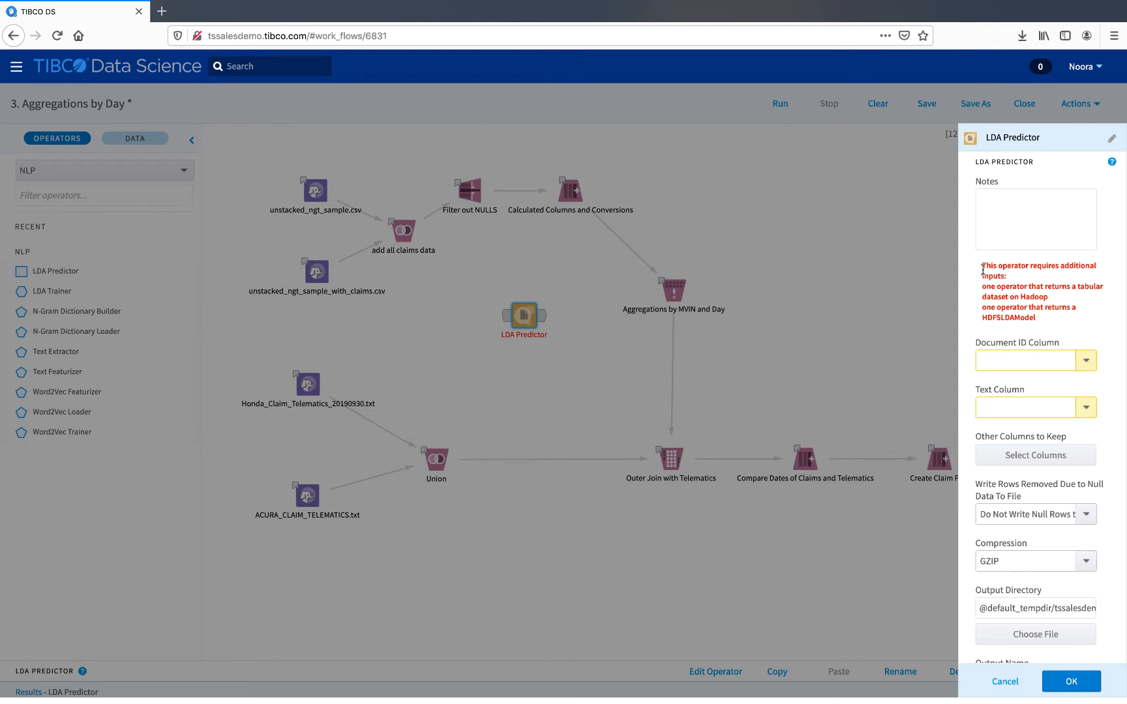
pyautogui.doubleClick(1013, 137)
pyautogui.click(1044, 138)
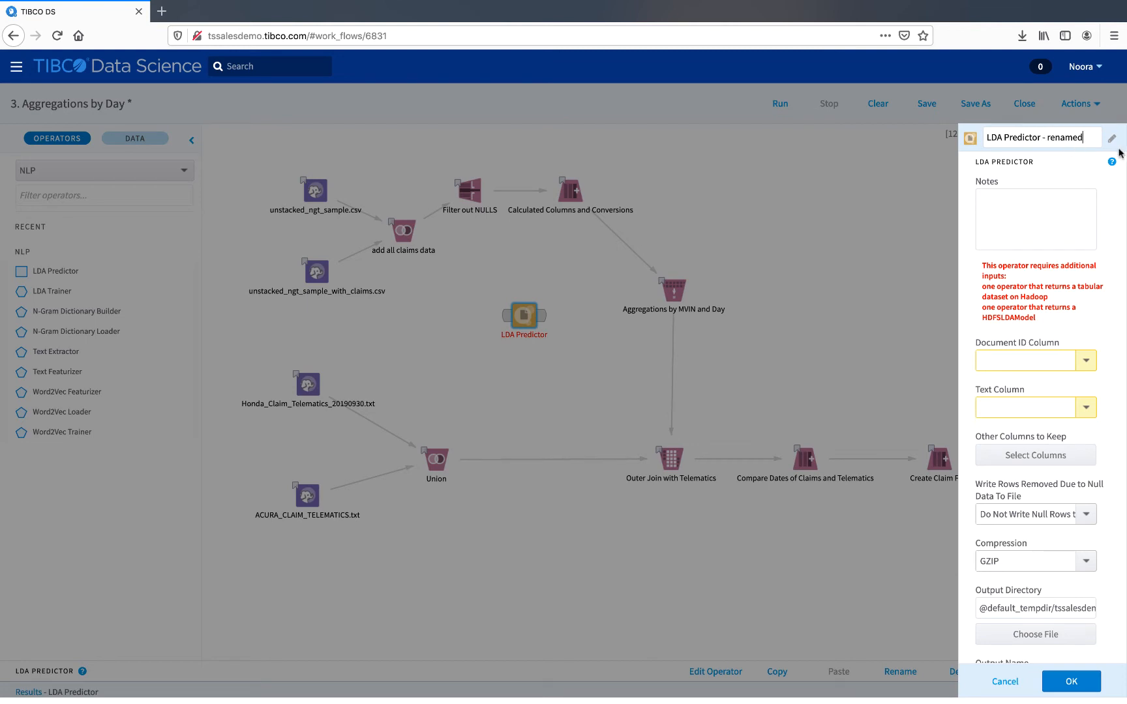
pyautogui.click(1108, 192)
pyautogui.click(1005, 681)
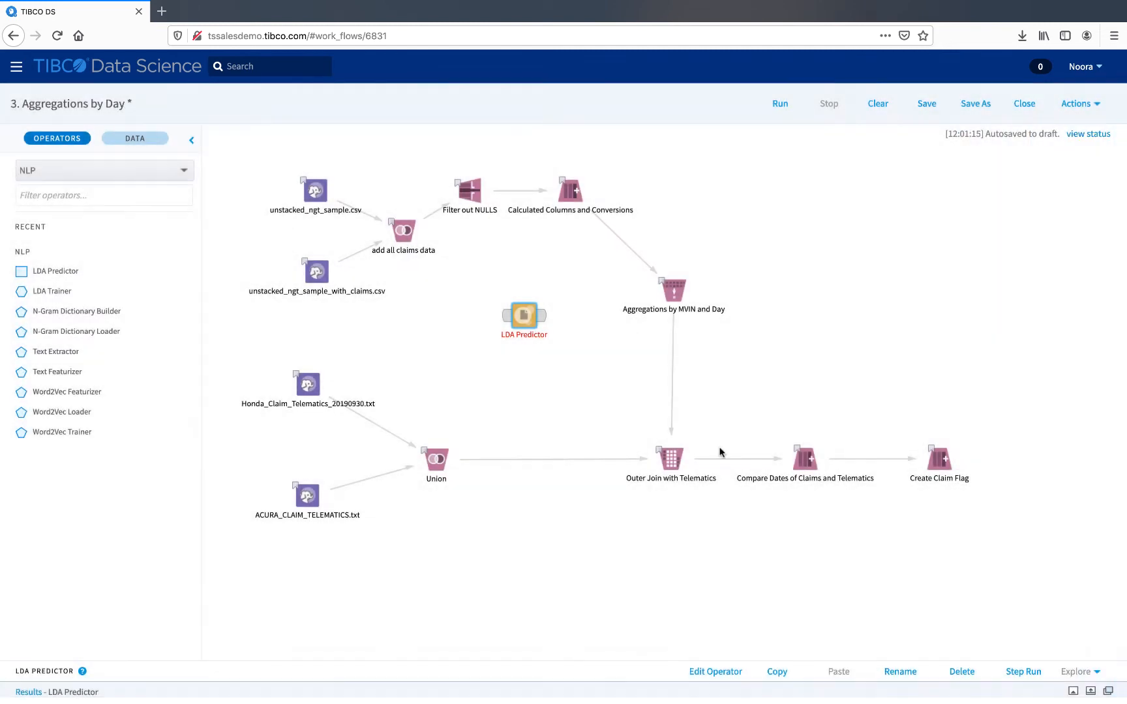
# Step: Rename the LDA Predictor operator on the canvas to LDA Predictor - renamed
pyautogui.click(525, 334)
pyautogui.write('- renamed')
pyautogui.press('Return')
# Step: Place two more LDA Predictor operators below the renamed one
pyautogui.moveTo(67, 272); pyautogui.dragTo(525, 381)
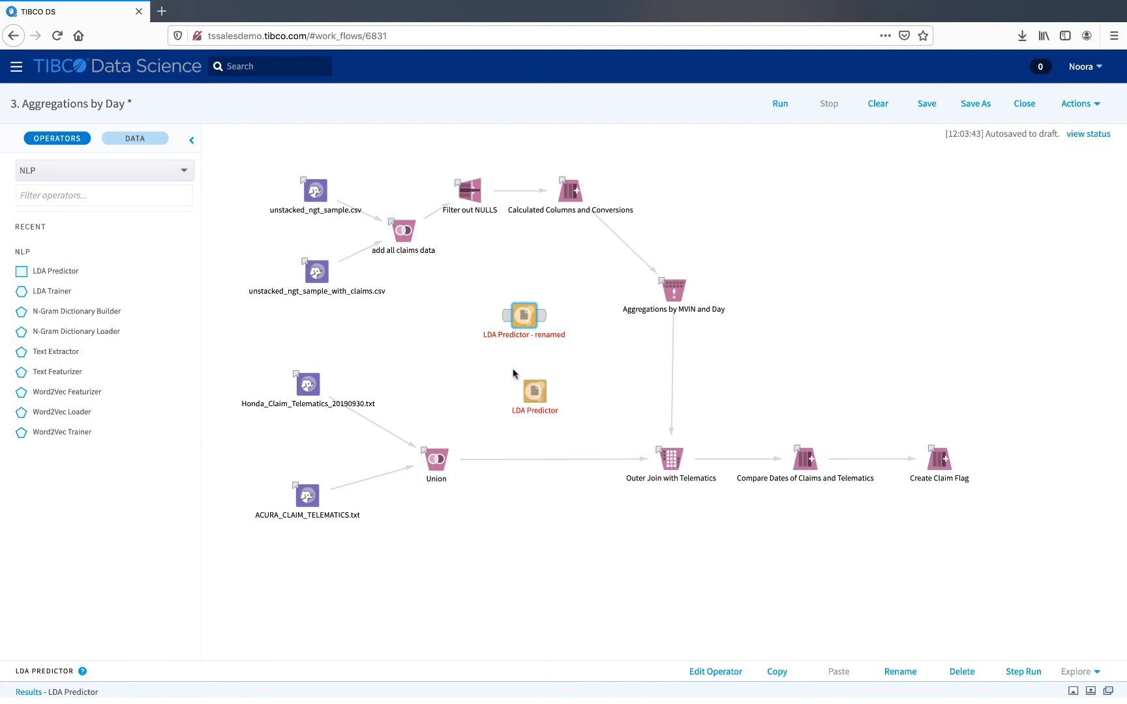
pyautogui.moveTo(43, 272); pyautogui.dragTo(476, 375)
# Step: Delete the LDA Predictor operators from the canvas
pyautogui.click(475, 374)
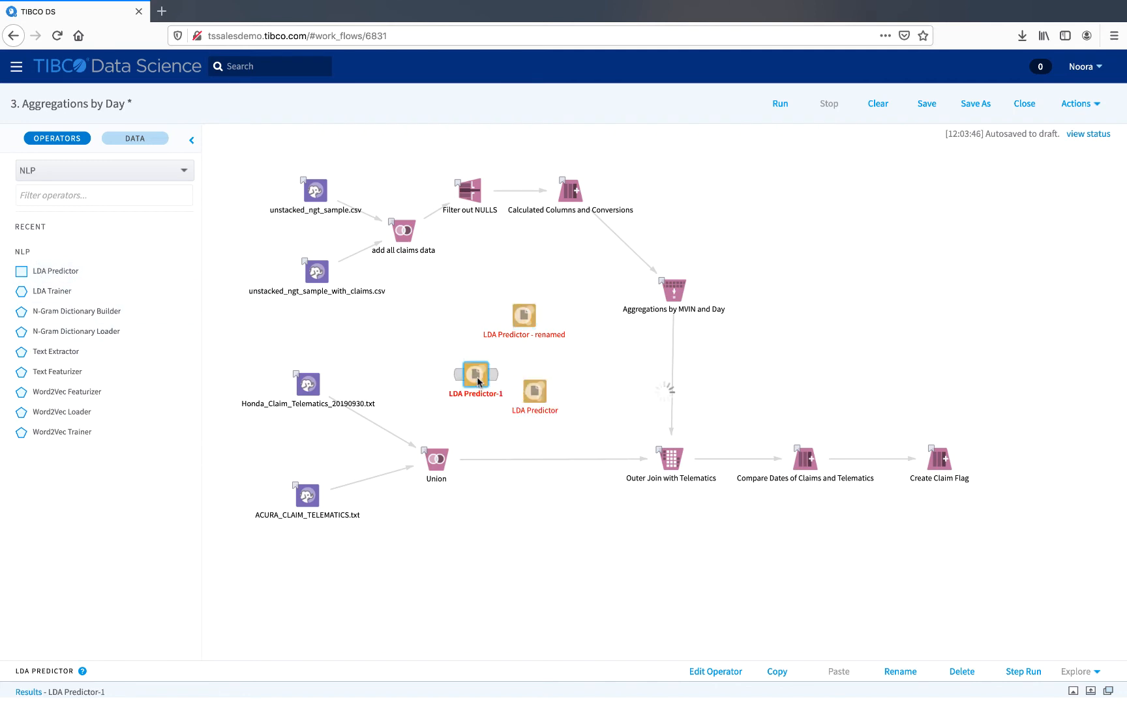
pyautogui.press('Delete')
pyautogui.click(531, 393)
pyautogui.press('Delete')
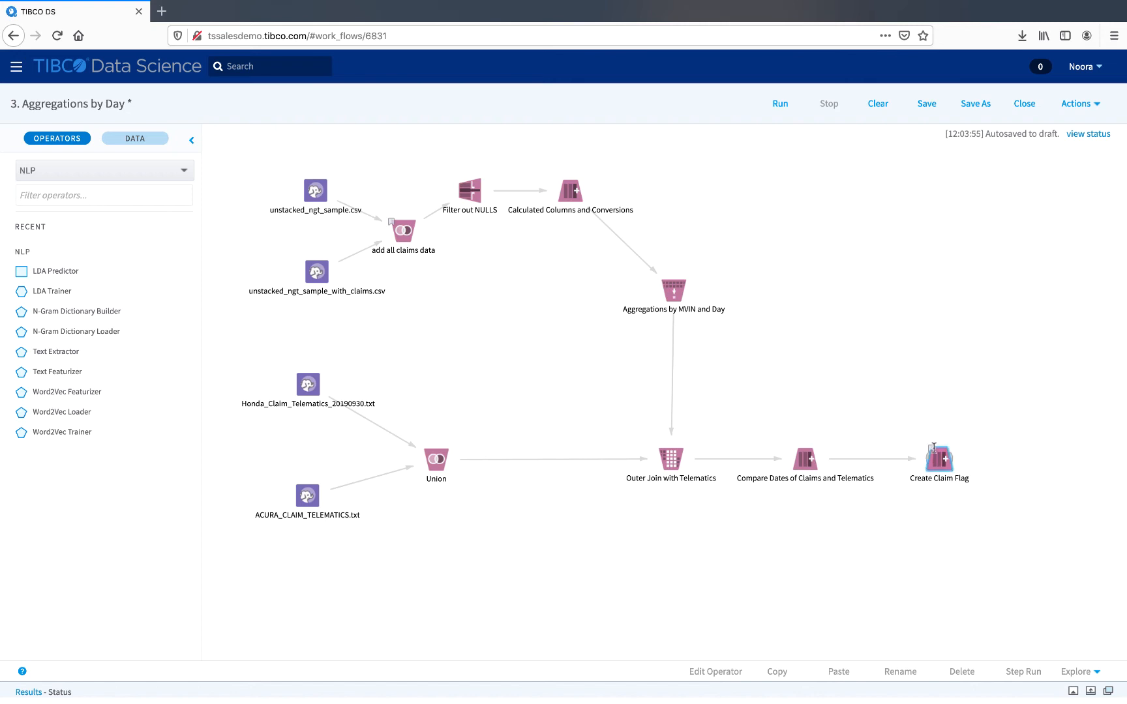
# Step: Select Create Claim Flag and inspect its output in the results console, enlarging and scrolling the table
pyautogui.click(936, 458)
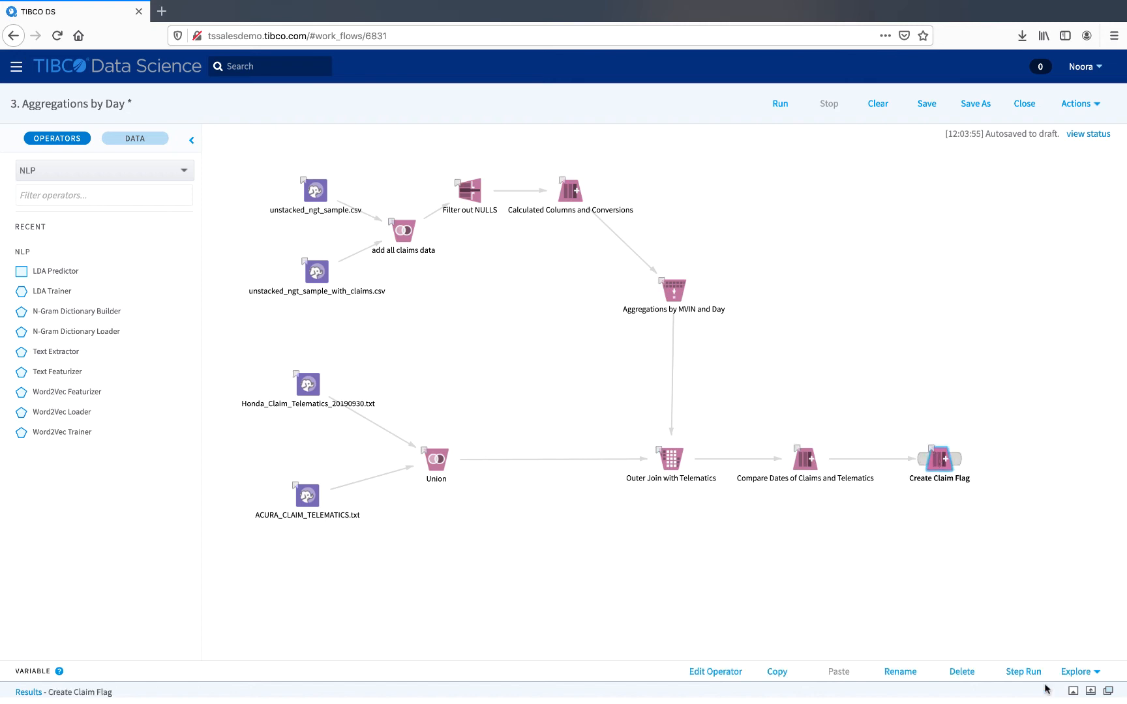
pyautogui.click(1073, 693)
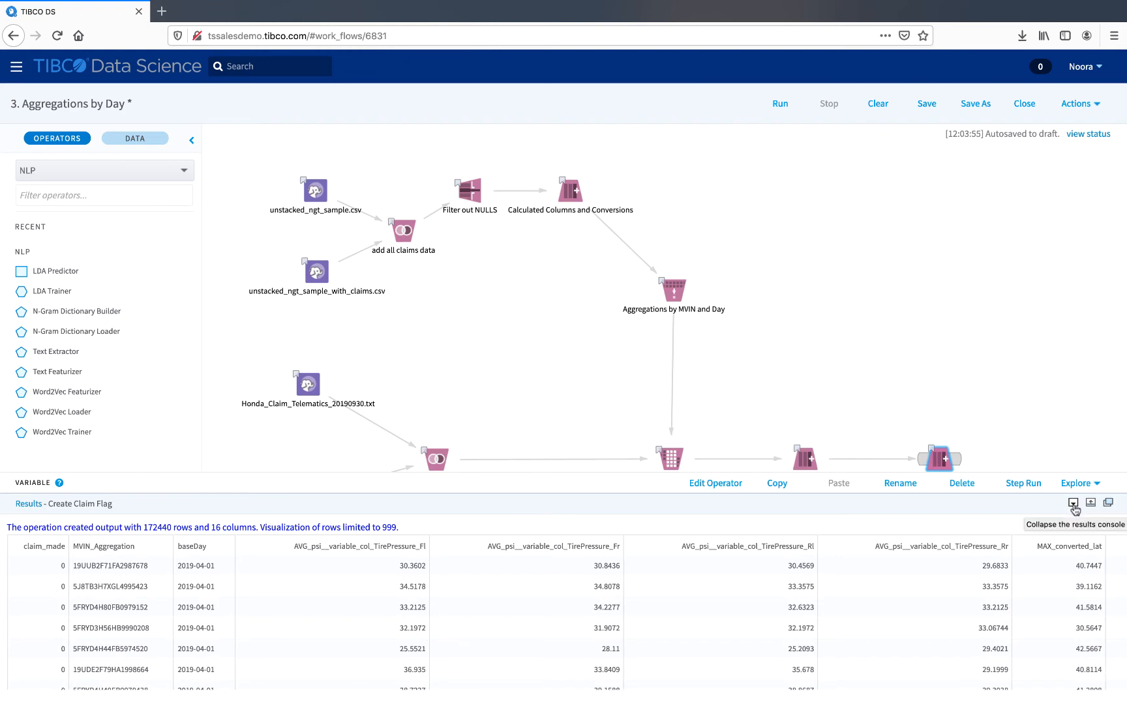
pyautogui.click(1073, 504)
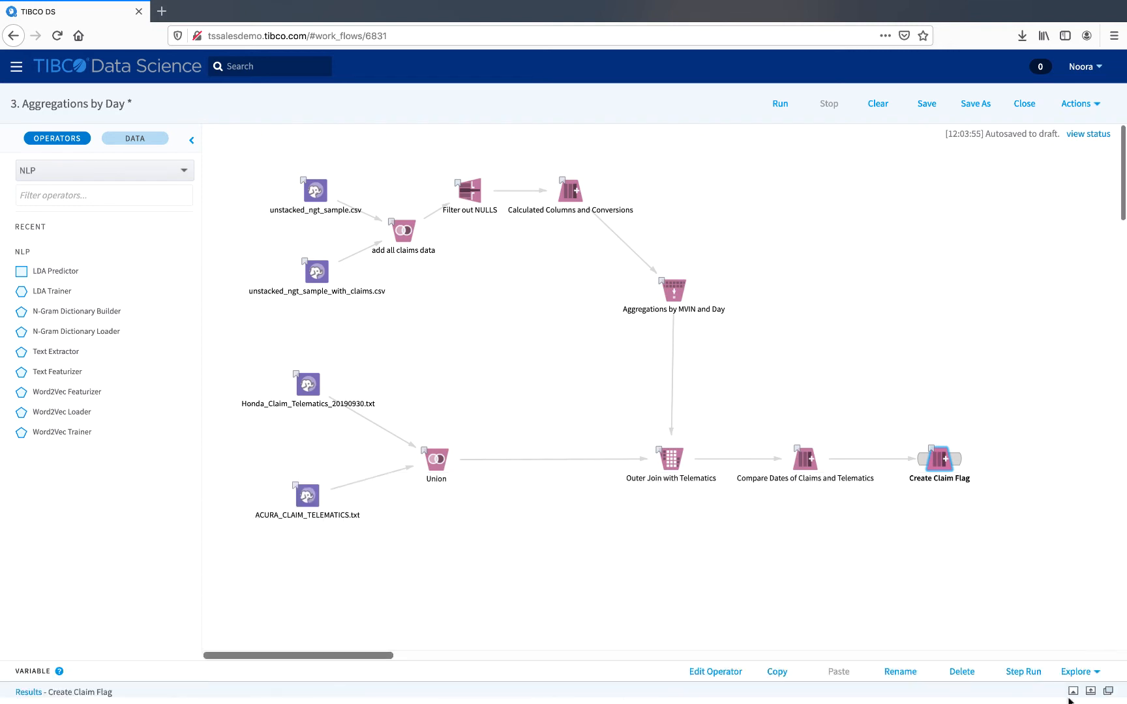
pyautogui.click(1073, 691)
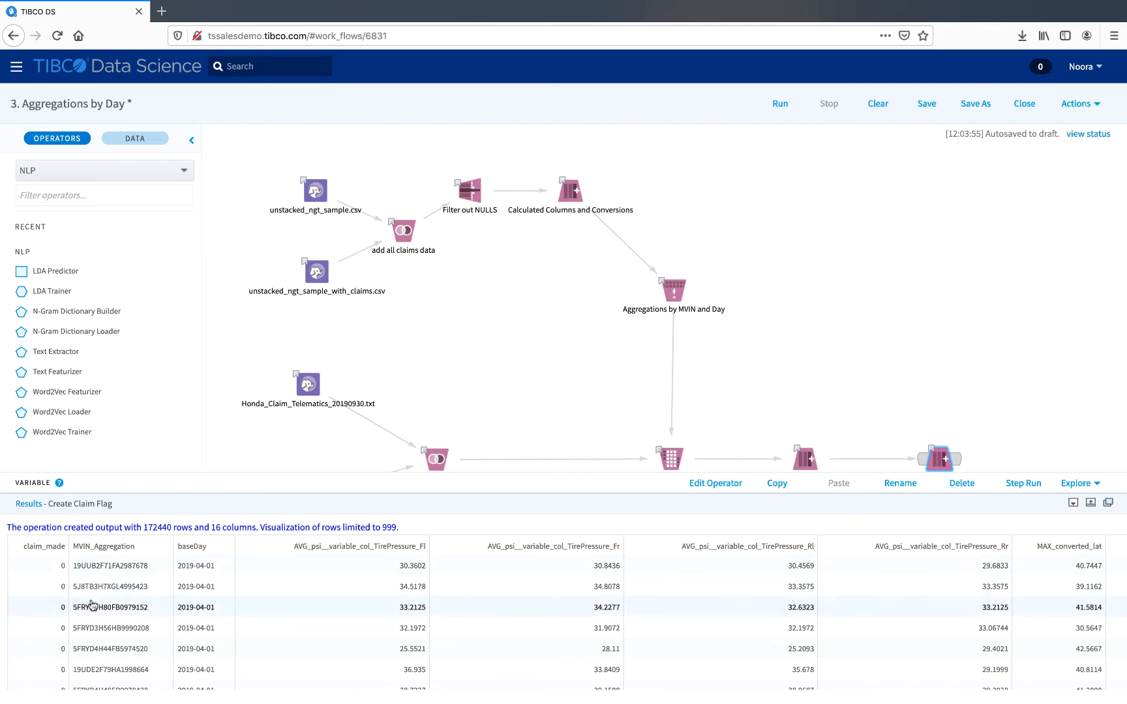
pyautogui.click(1090, 504)
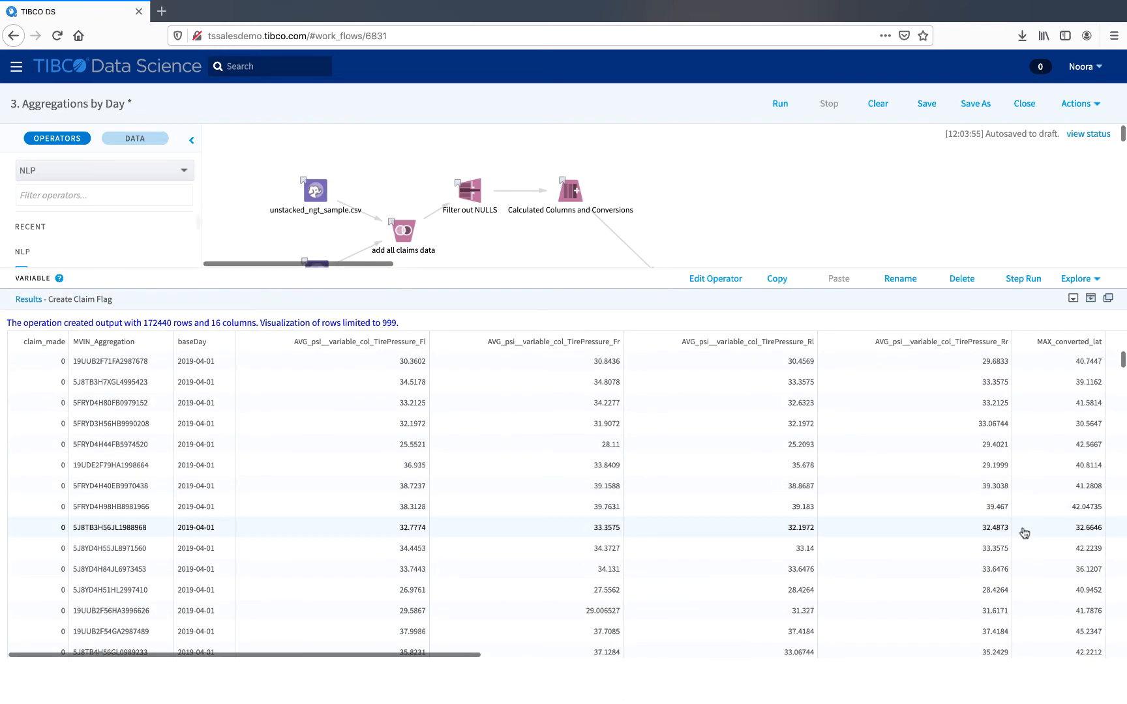
pyautogui.hscroll(1, 978, 532)
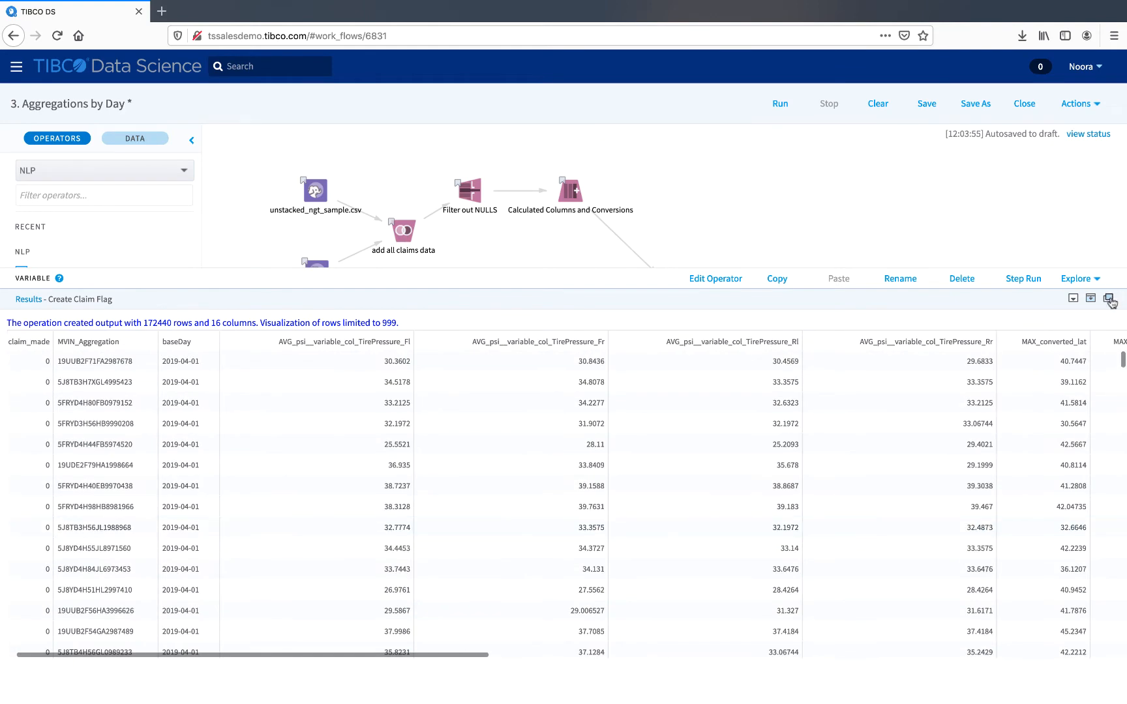
# Step: Open the workflow results in a new tab and view the unstacked sample data tabs
pyautogui.click(1108, 299)
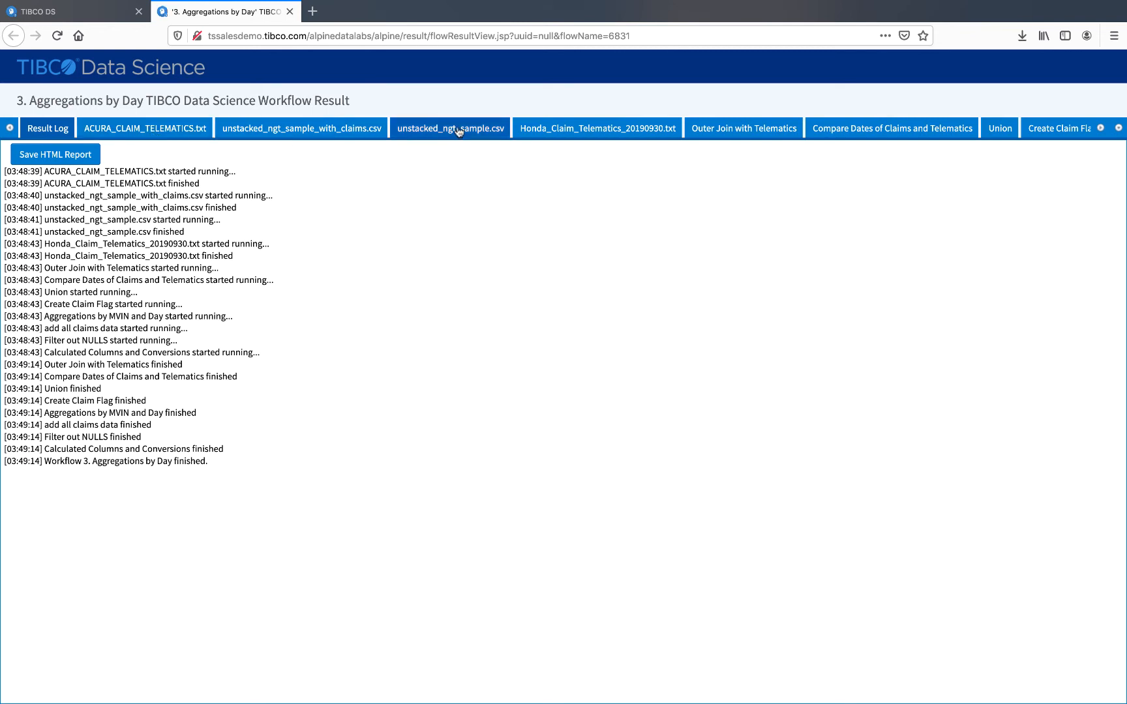
pyautogui.click(311, 130)
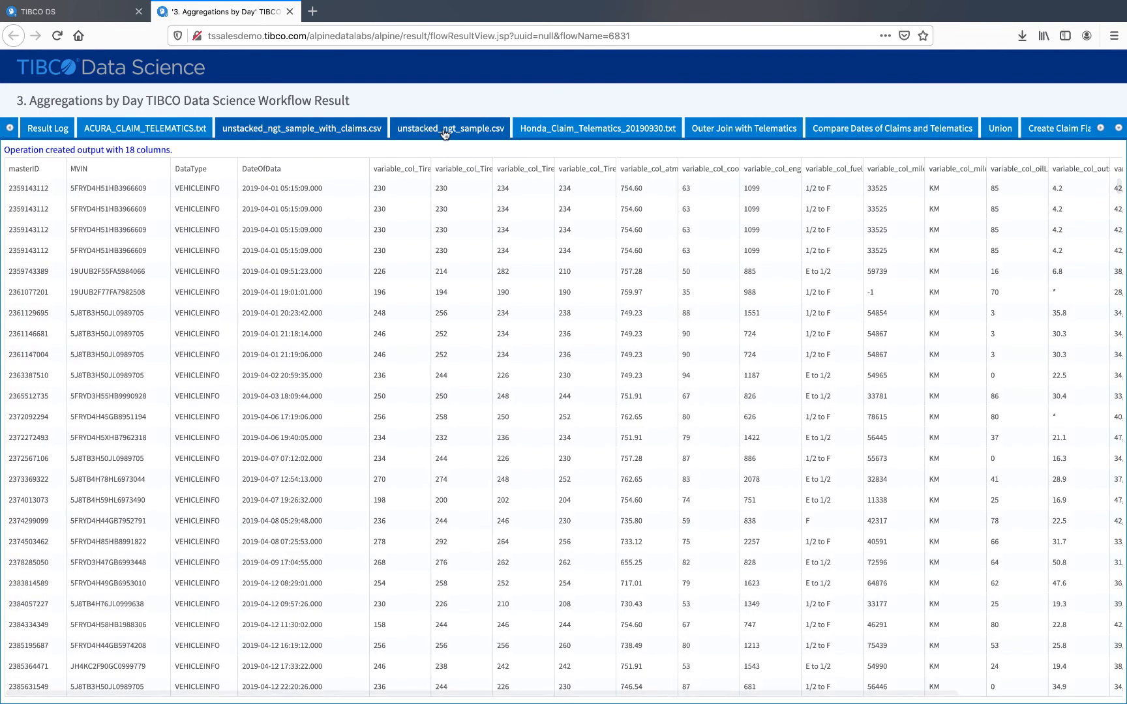
pyautogui.click(444, 131)
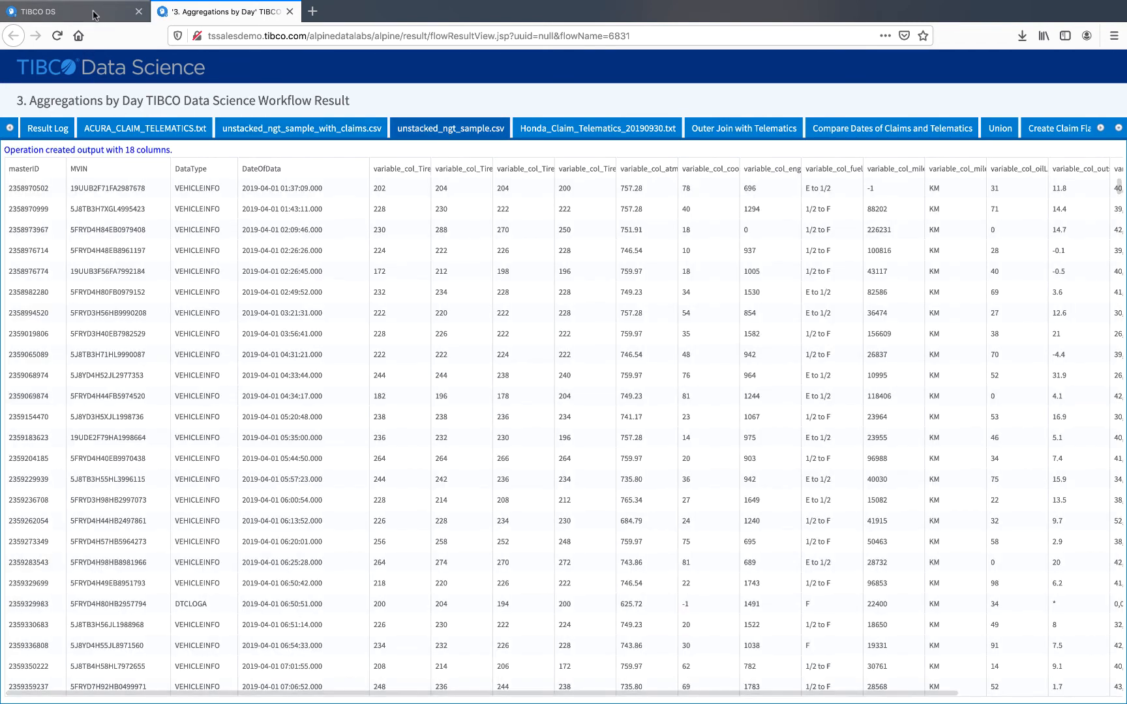
# Step: Back in the workflow tab, hide the results console and display the canvas grid
pyautogui.click(93, 15)
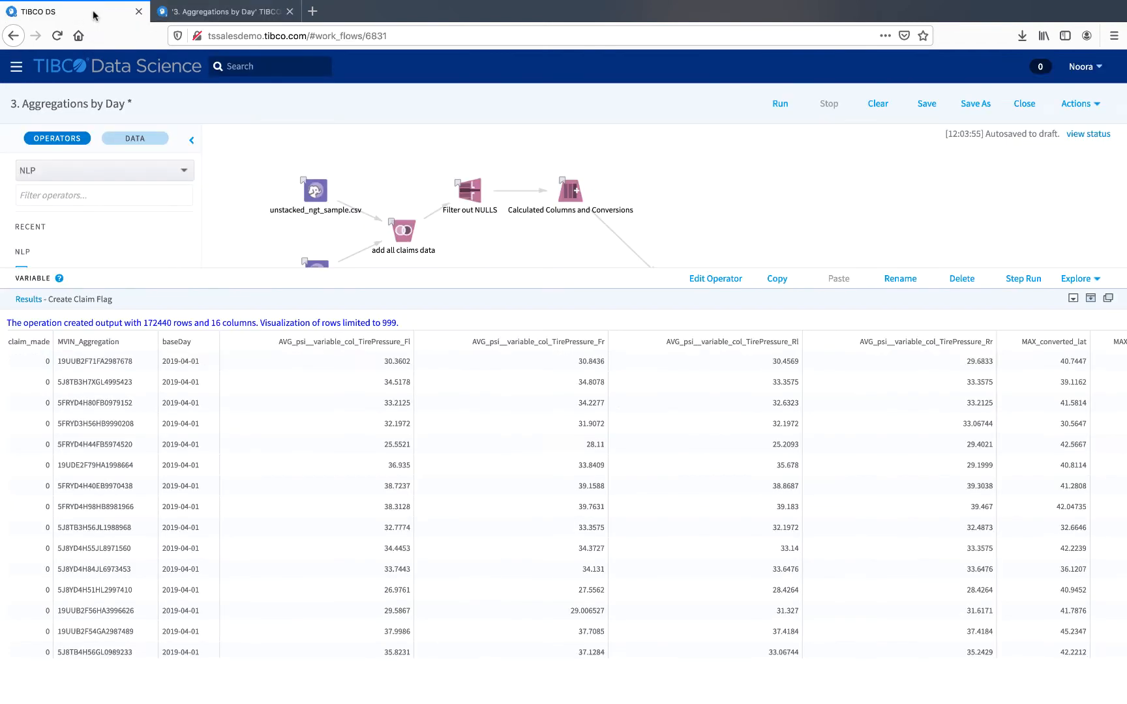
pyautogui.click(1073, 298)
pyautogui.rightClick(871, 330)
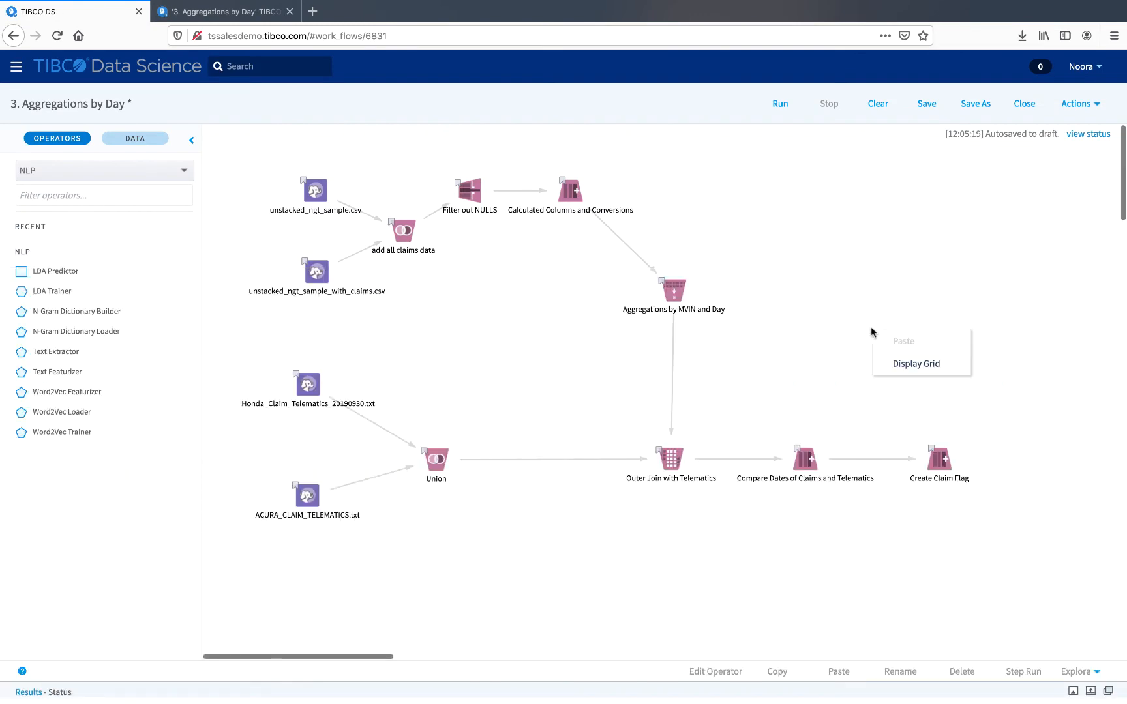
pyautogui.click(888, 365)
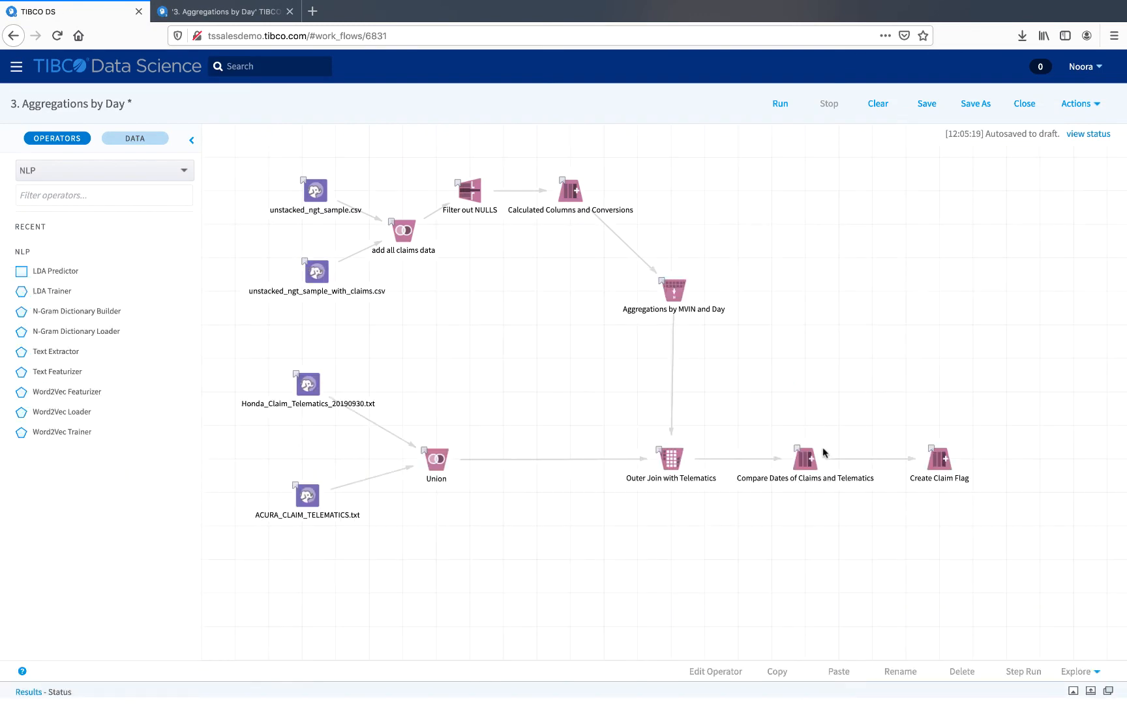
# Step: Move the Compare Dates of Claims and Telematics and Create Claim Flag operators up one row
pyautogui.moveTo(810, 460); pyautogui.dragTo(812, 389)
pyautogui.moveTo(939, 460); pyautogui.dragTo(940, 389)
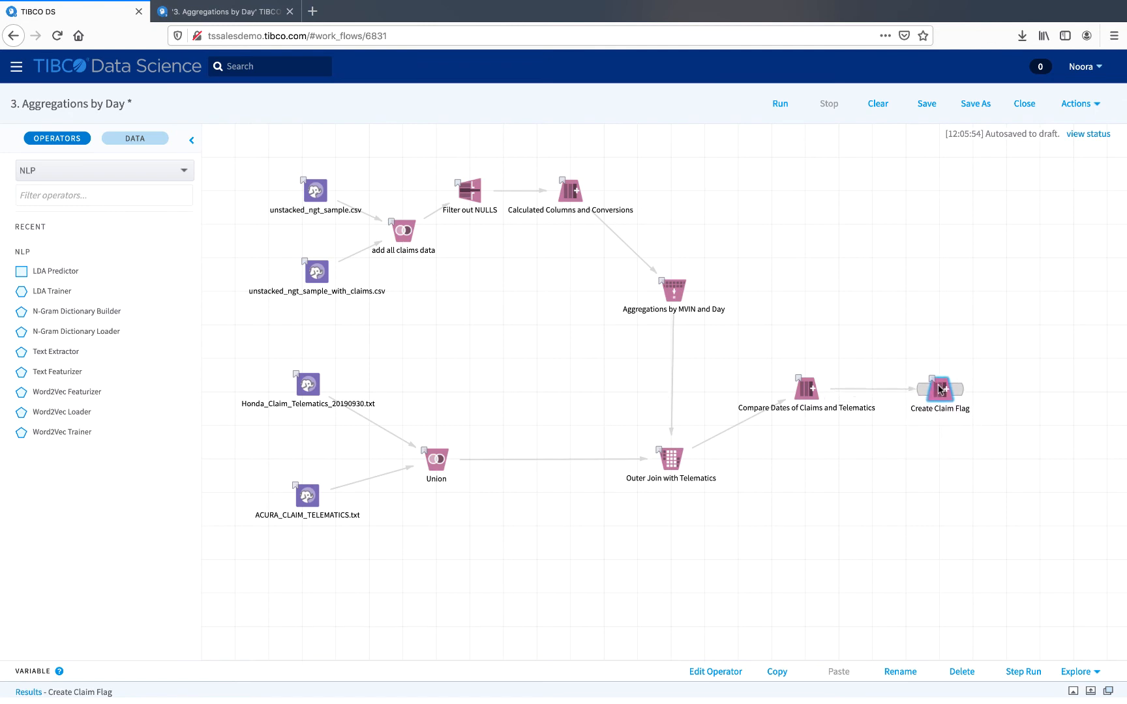
# Step: Turn off the canvas grid display
pyautogui.rightClick(932, 325)
pyautogui.click(956, 361)
pyautogui.click(894, 344)
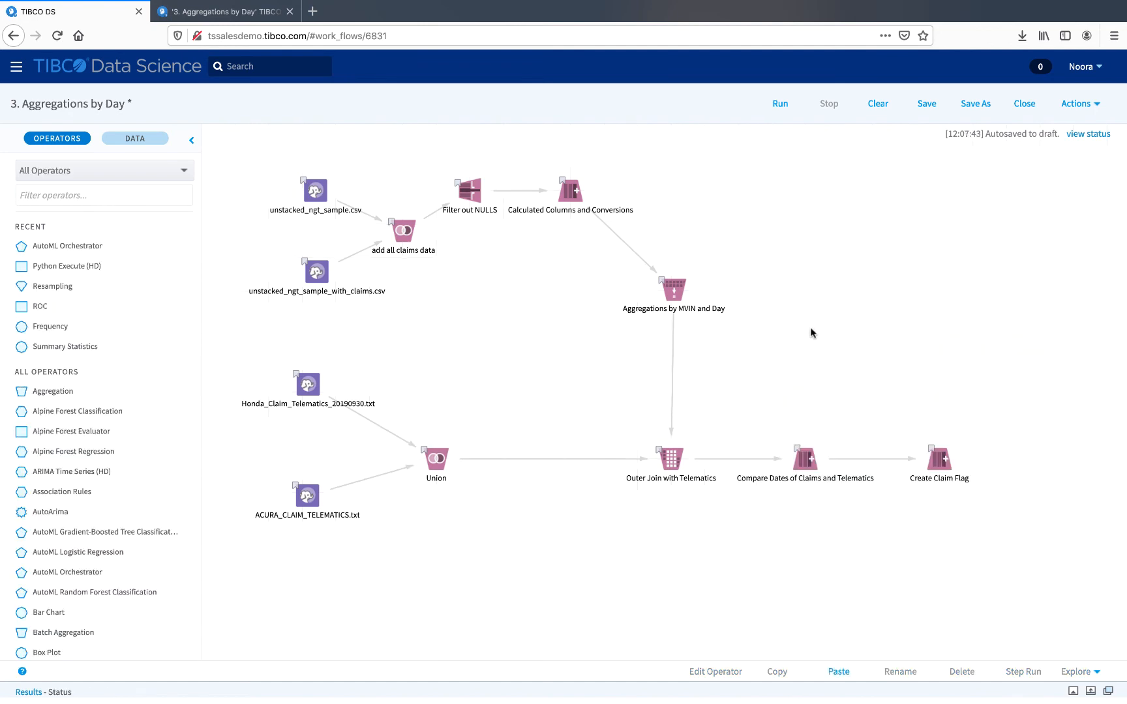
# Step: Copy the Compare Dates of Claims and Telematics operator and paste a duplicate onto the canvas
pyautogui.click(801, 466)
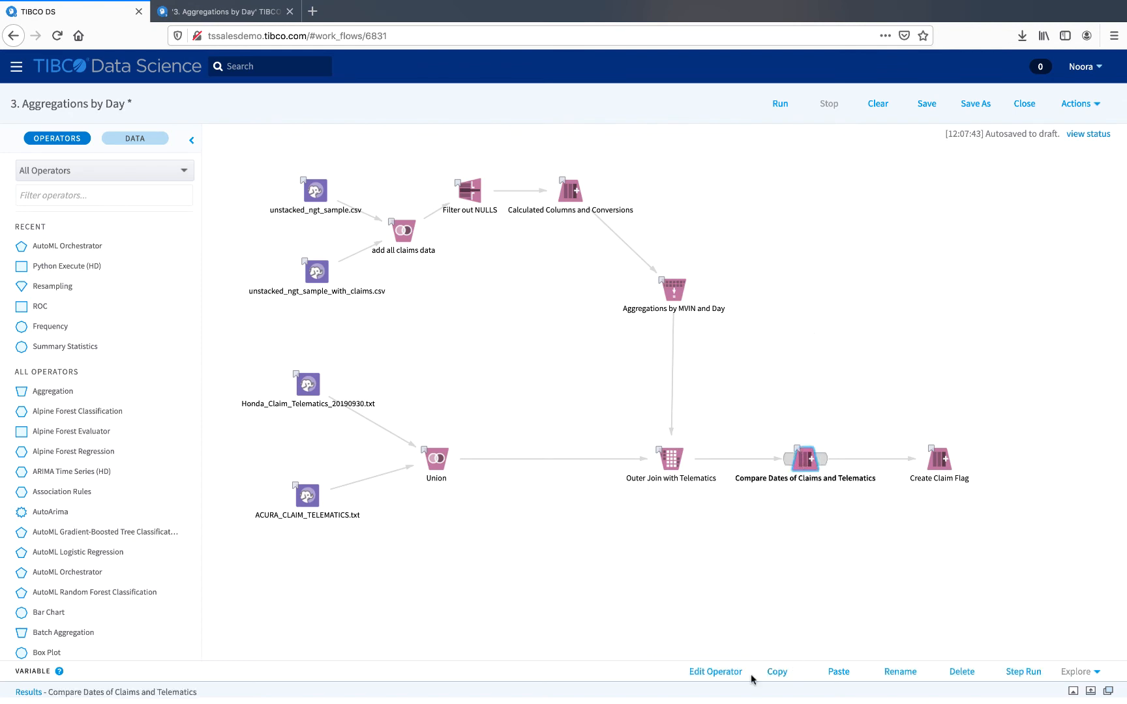
pyautogui.rightClick(800, 464)
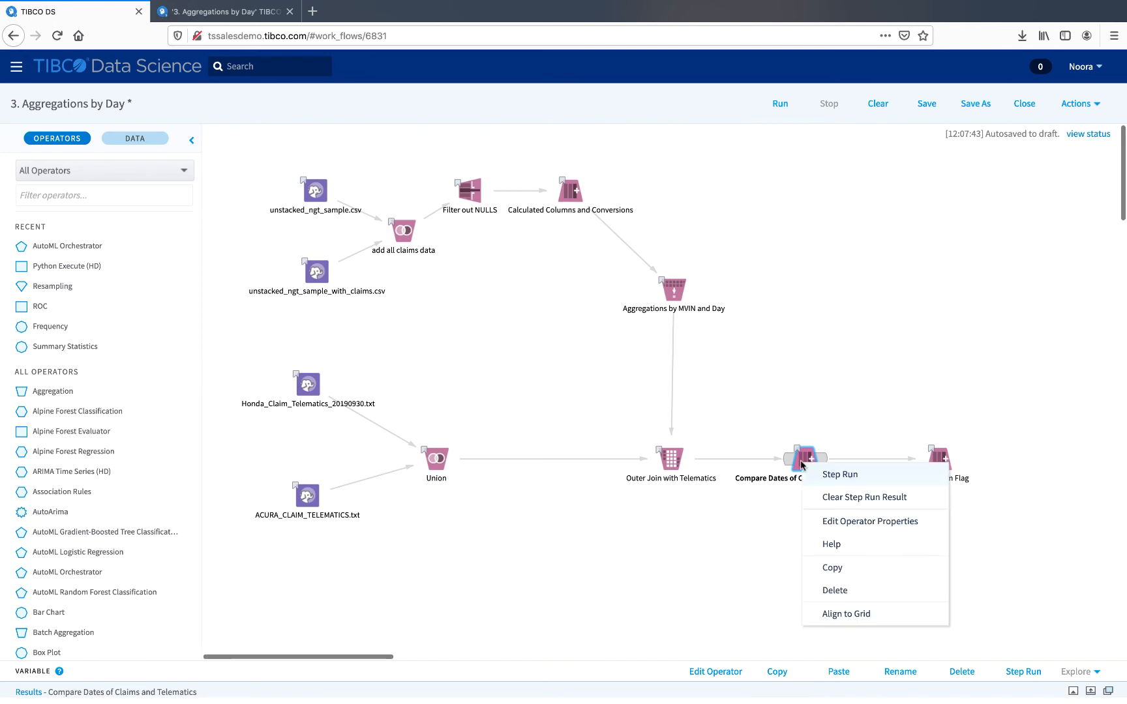
pyautogui.click(830, 573)
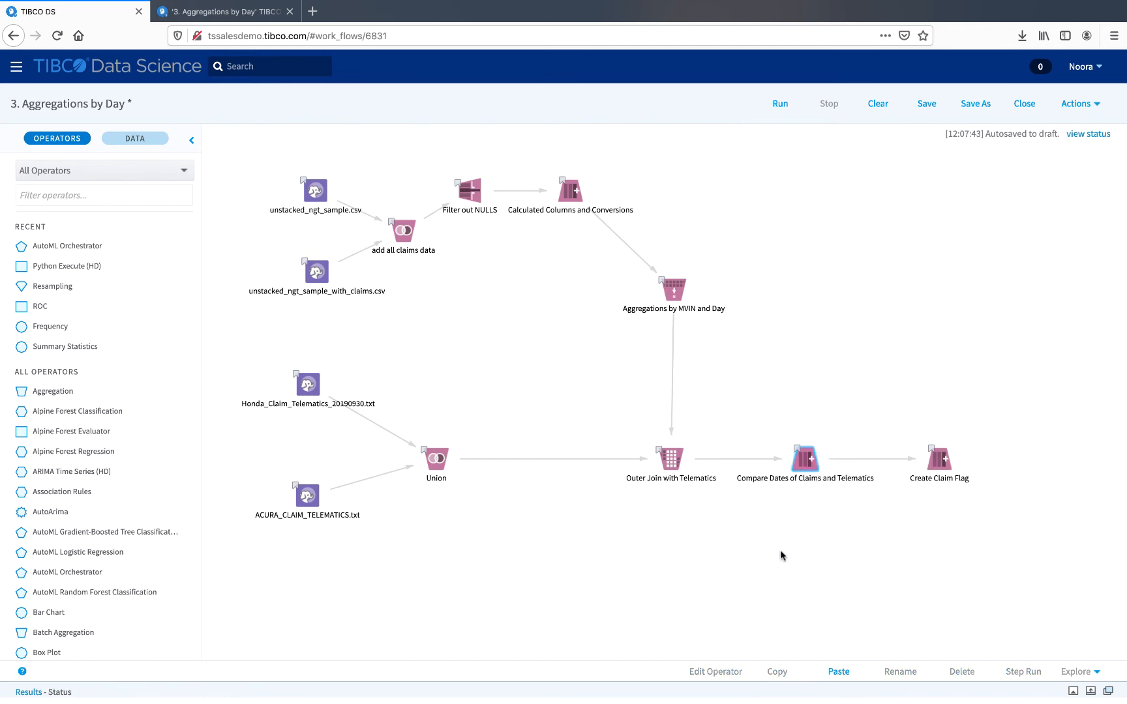
pyautogui.click(806, 464)
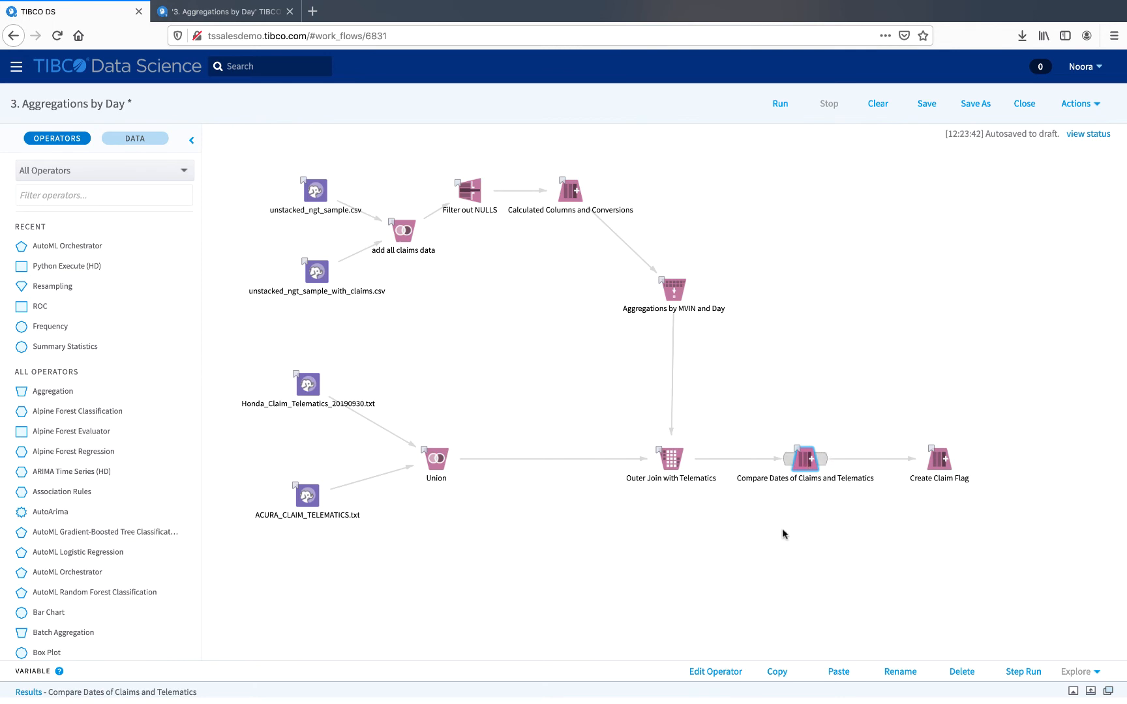
pyautogui.hotkey('ctrl', 'v')
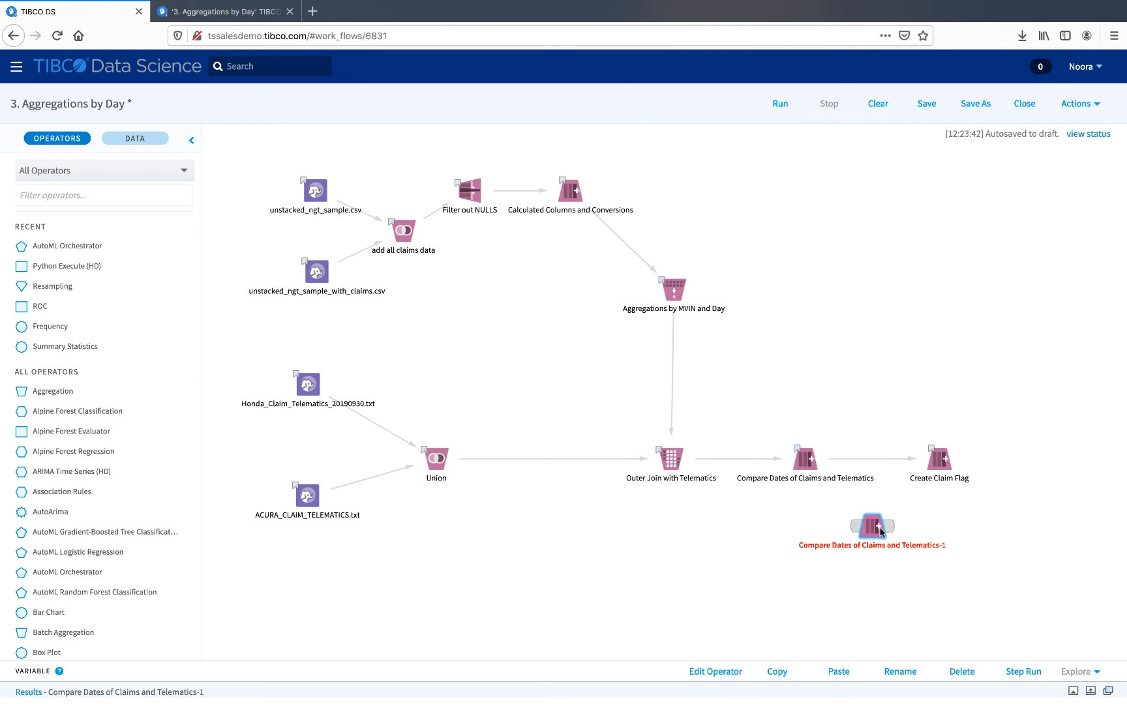
# Step: Paste copies of Filter out NULLS, Calculated Columns and Conversions and Aggregations by MVIN and Day, move them aside, then delete them
pyautogui.click(894, 381)
pyautogui.moveTo(860, 333); pyautogui.dragTo(429, 144)
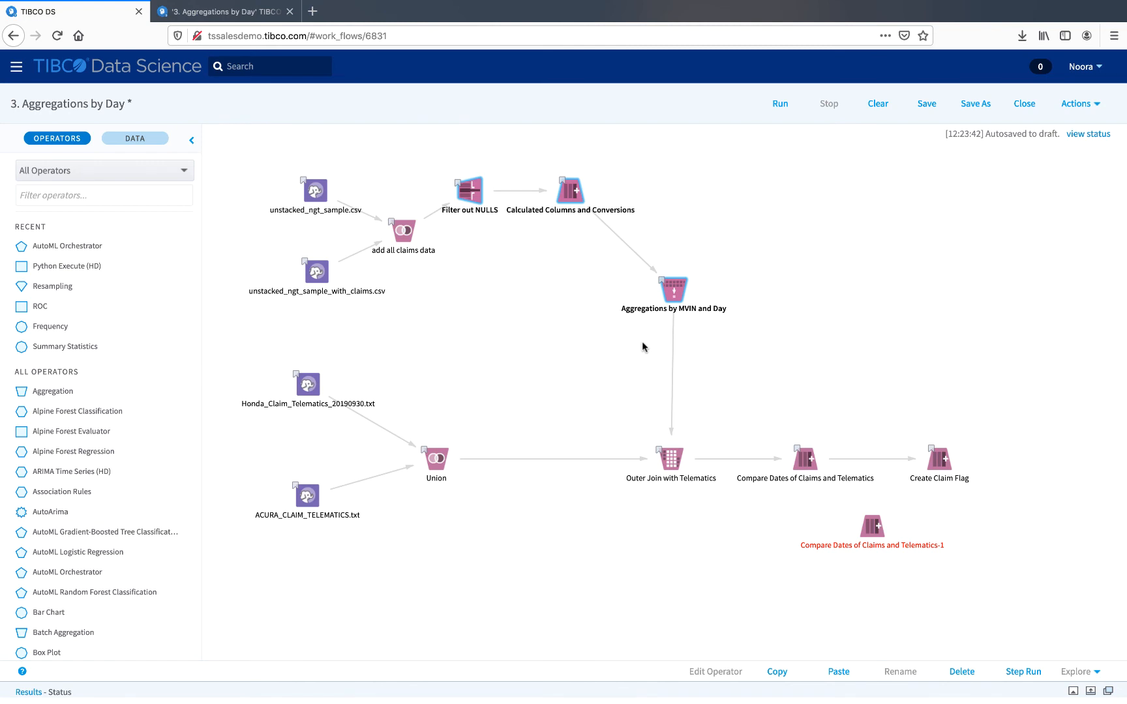
pyautogui.hotkey('ctrl', 'v')
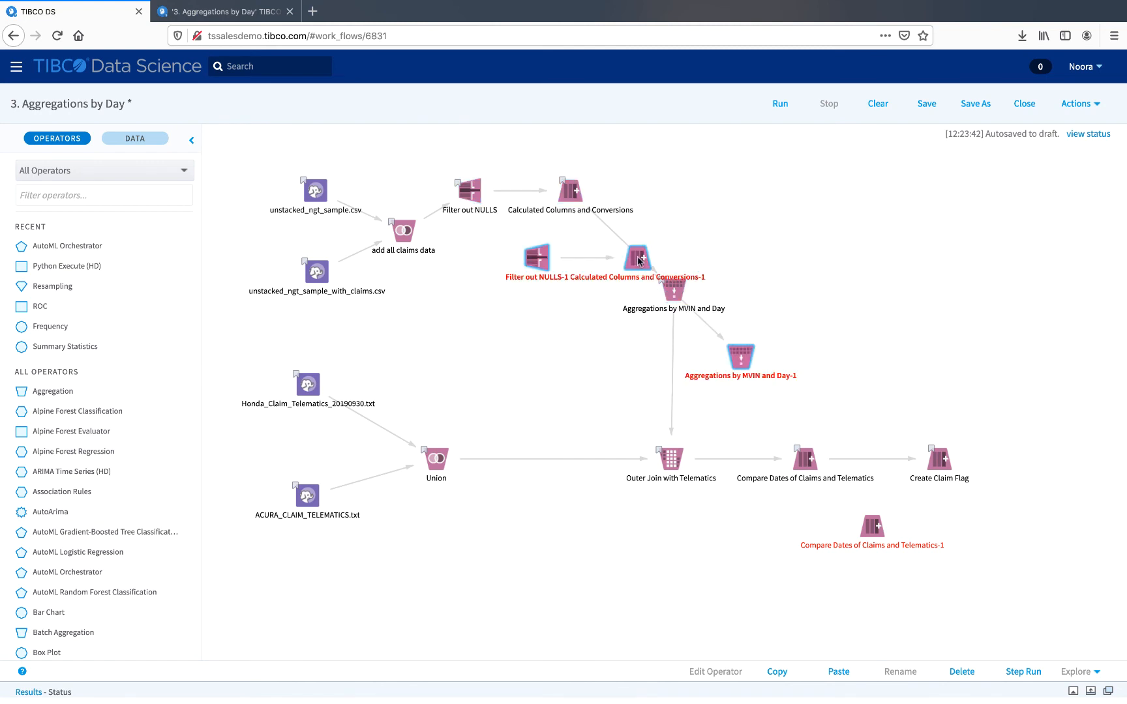
pyautogui.moveTo(636, 261); pyautogui.dragTo(872, 221)
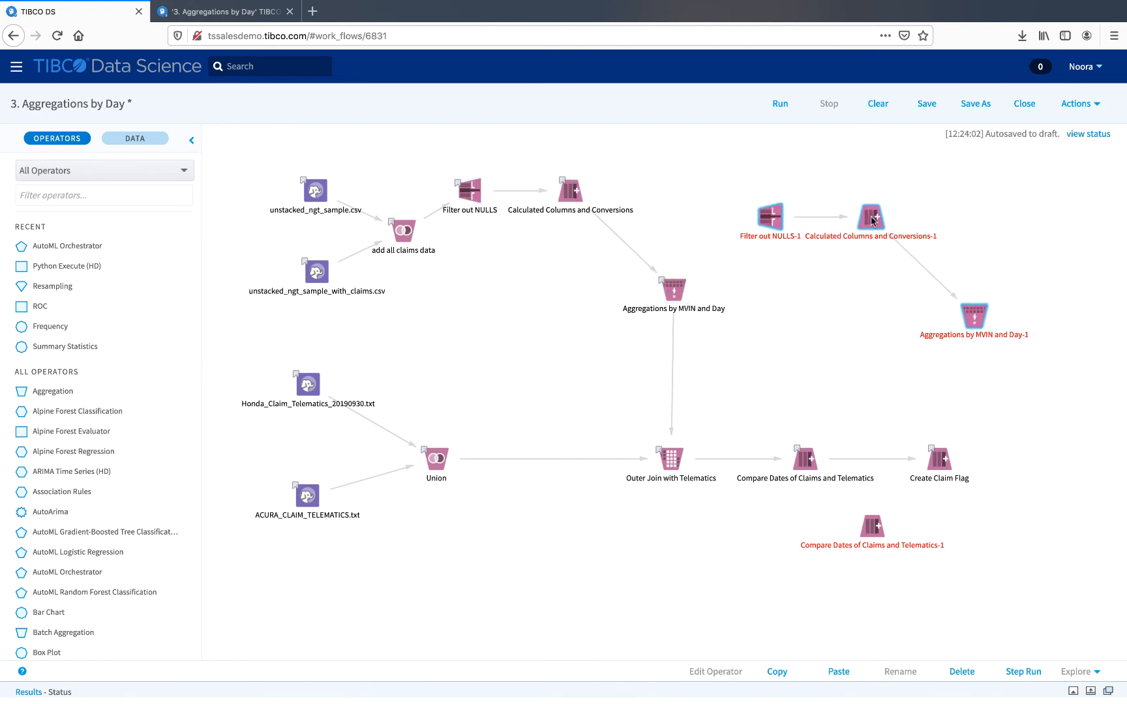
pyautogui.click(962, 673)
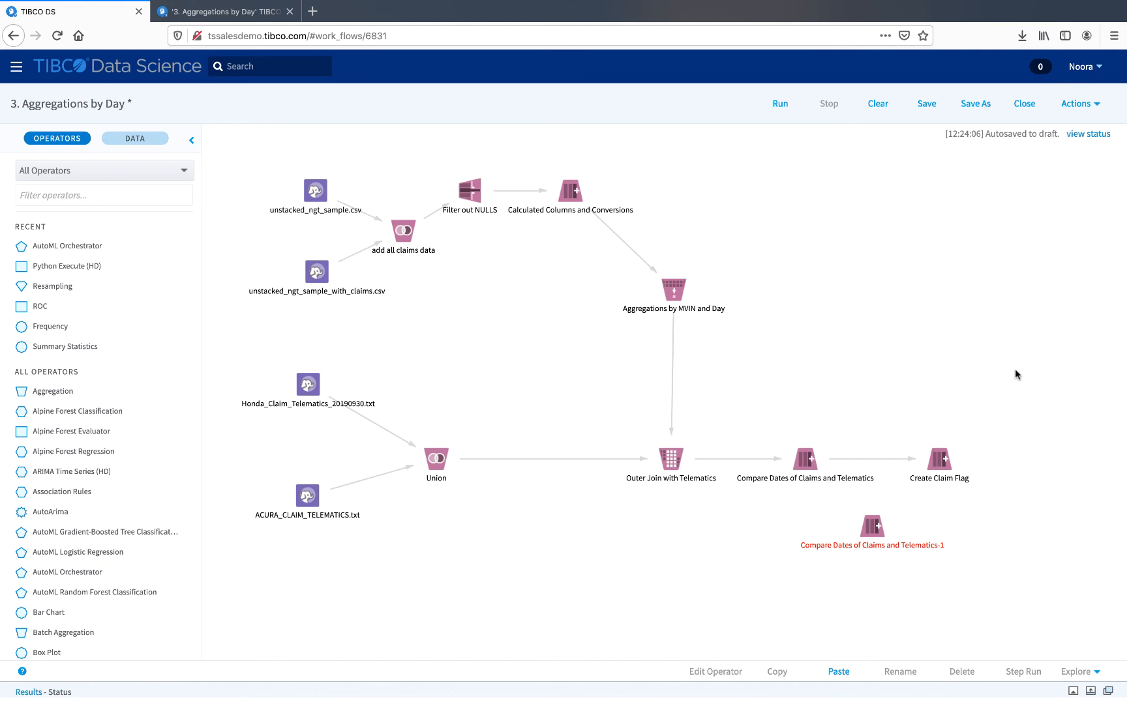
# Step: Select the pasted Compare Dates of Claims and Telematics-1 copy and delete it
pyautogui.click(873, 523)
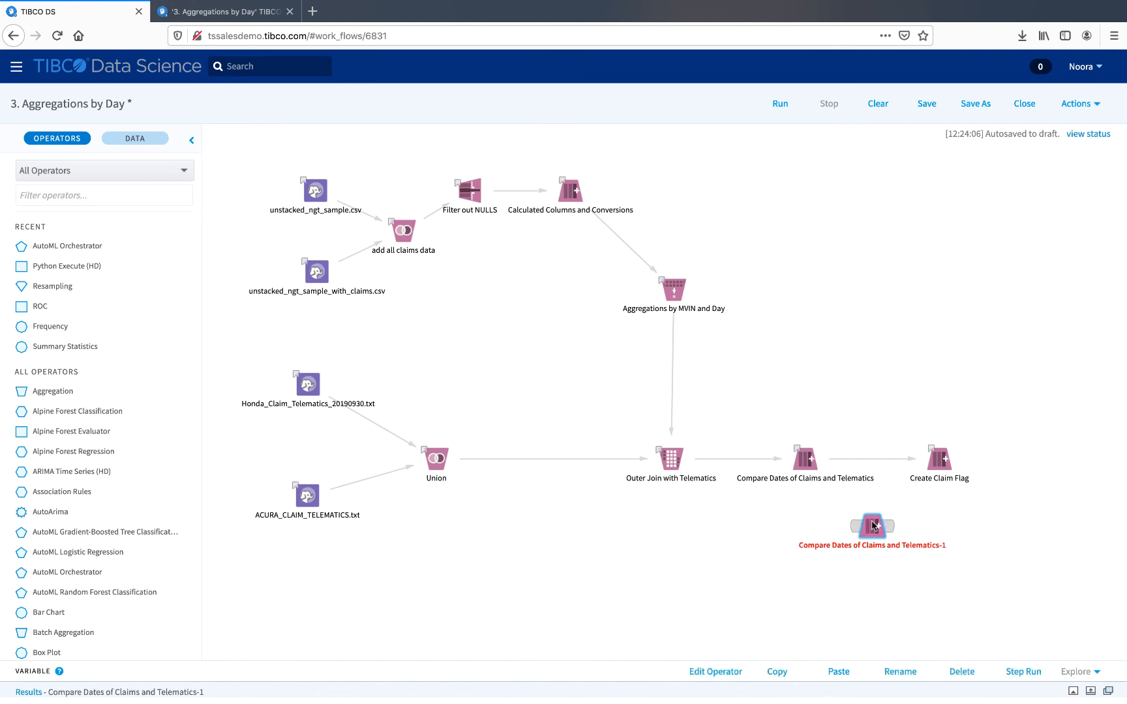
pyautogui.press('Delete')
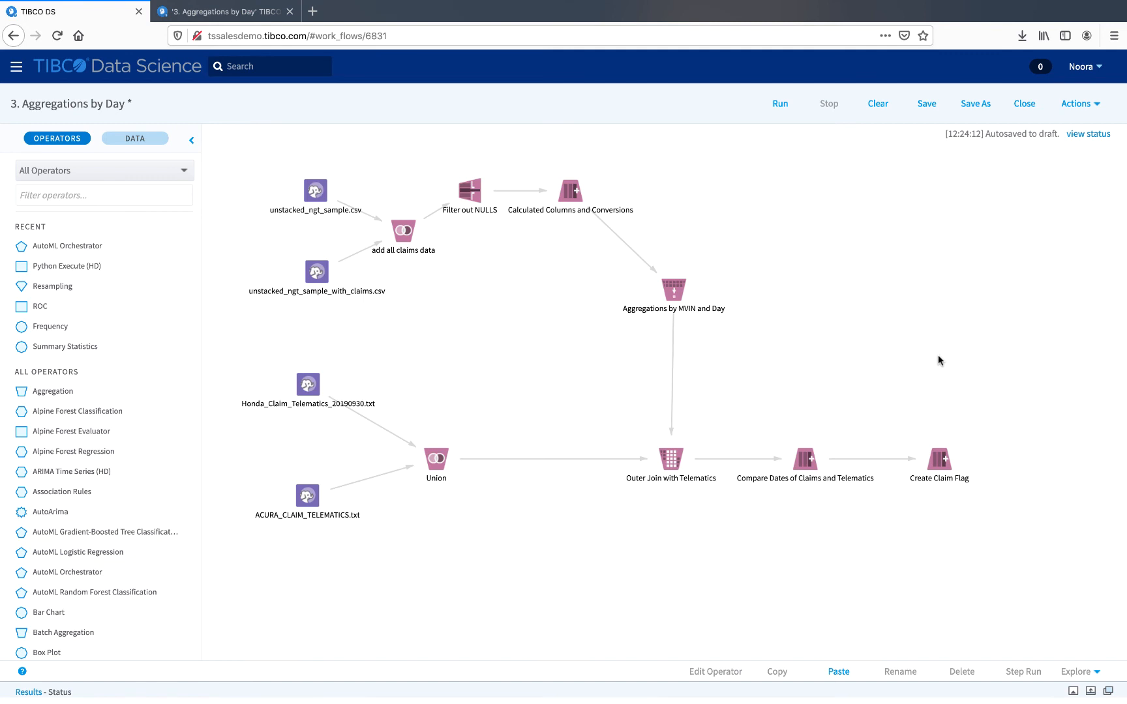
# Step: Save the workflow with the comment "creating video"
pyautogui.hscroll(1, 938, 360)
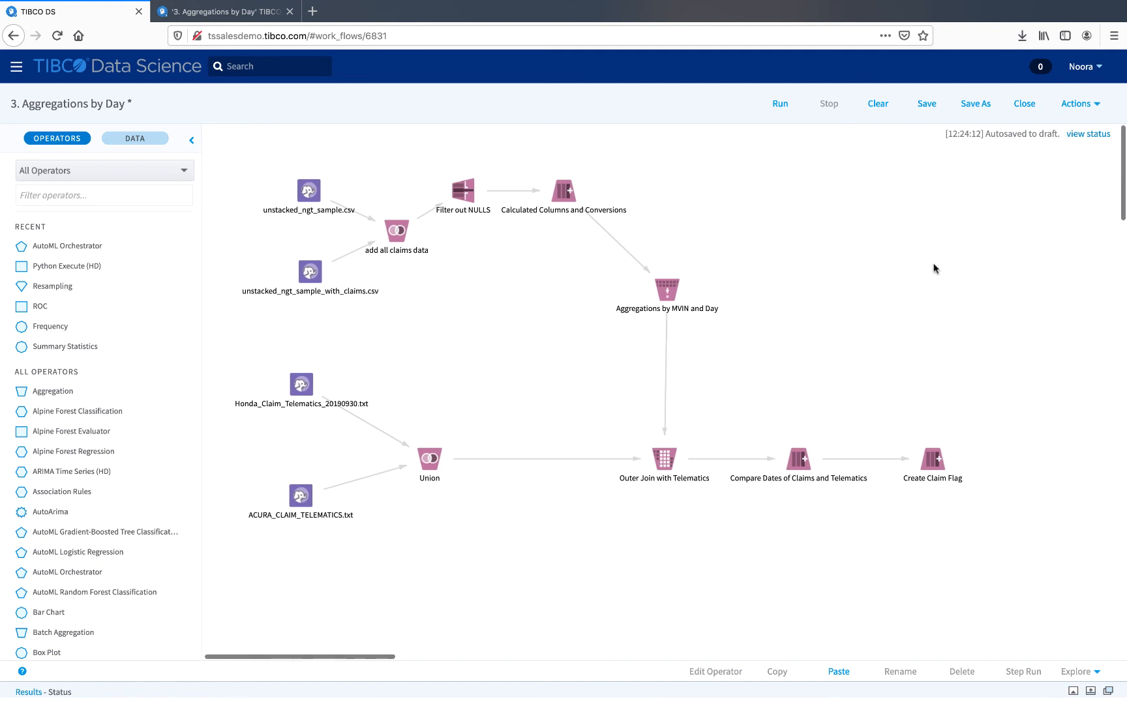
pyautogui.click(929, 107)
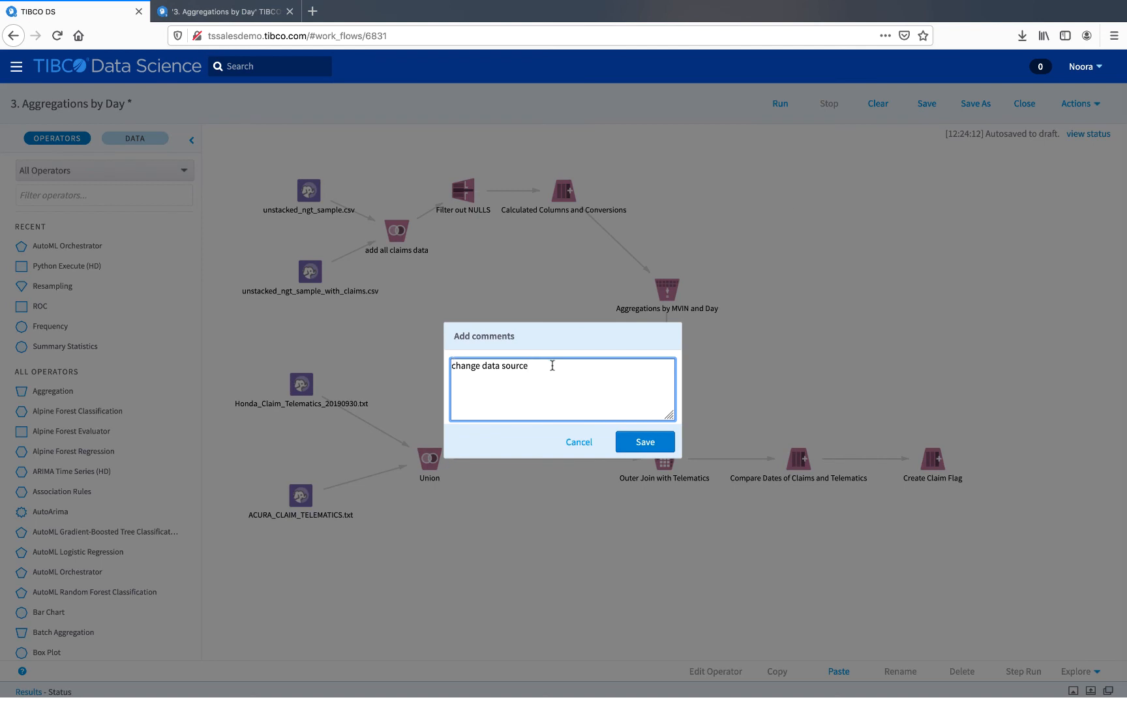
pyautogui.moveTo(541, 366); pyautogui.dragTo(449, 366)
pyautogui.write('created')
pyautogui.press('BackSpace')
pyautogui.press('BackSpace')
pyautogui.write('ing video')
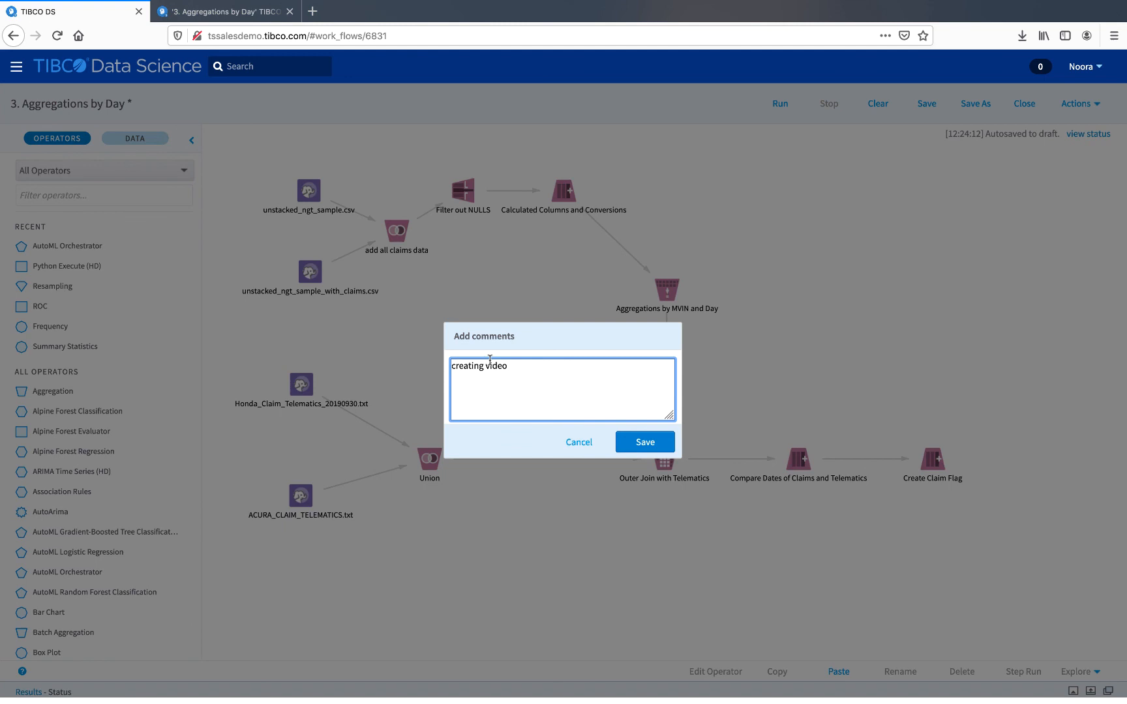
pyautogui.click(636, 443)
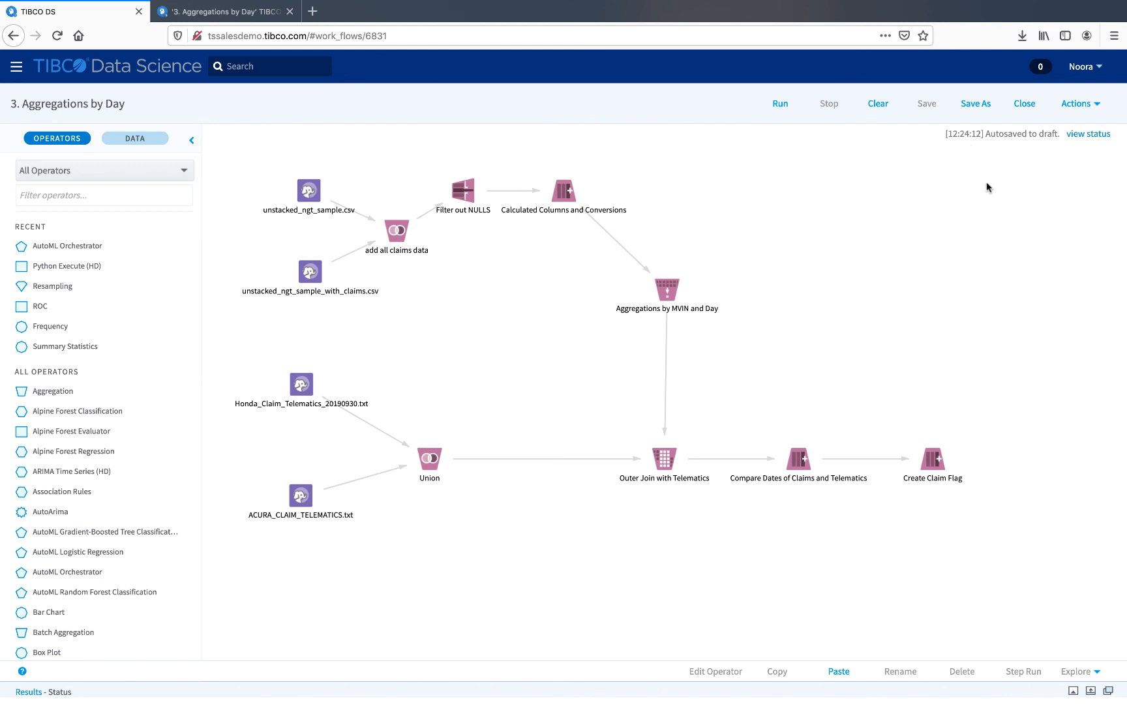
# Step: Open the workflow's Flow History to review saved versions, then close it
pyautogui.click(1076, 110)
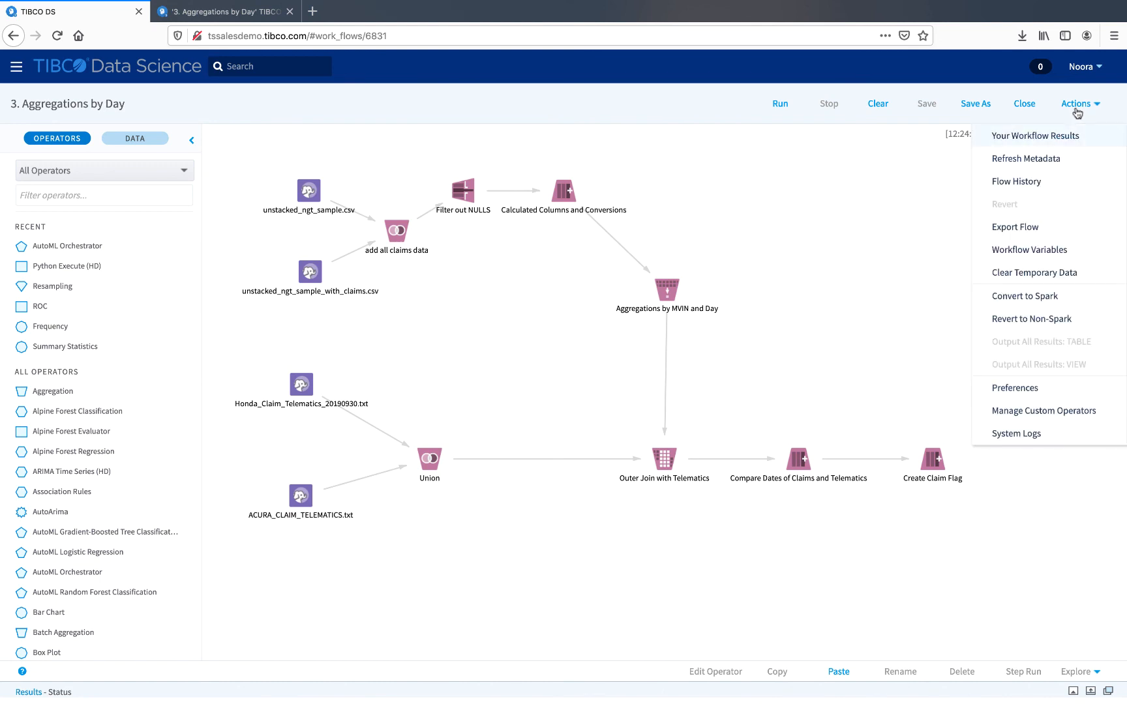
pyautogui.click(1033, 181)
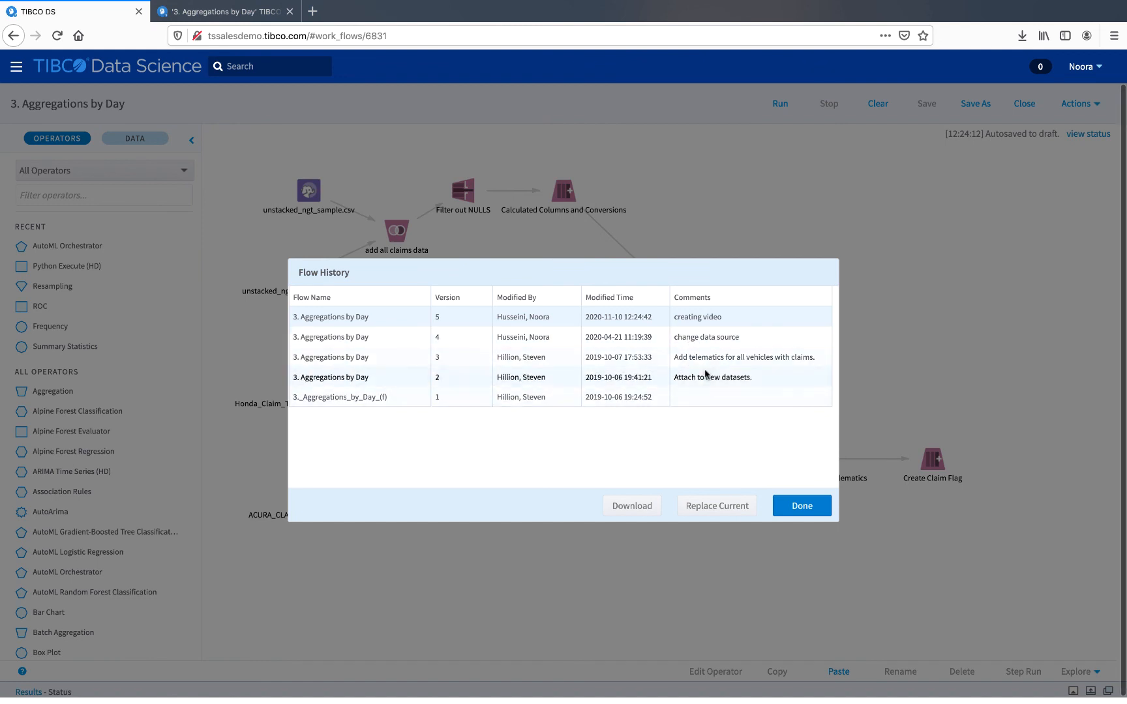
pyautogui.click(796, 507)
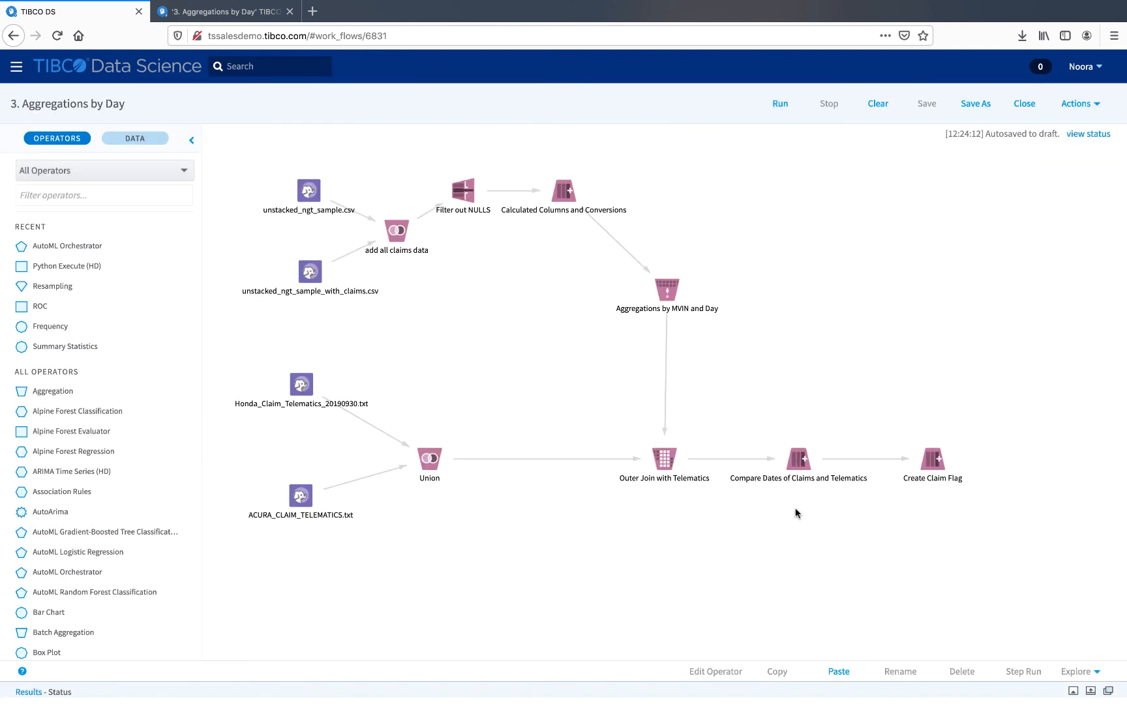
# Step: Start exporting the workflow as an .afm file and cancel the download dialog
pyautogui.click(1076, 103)
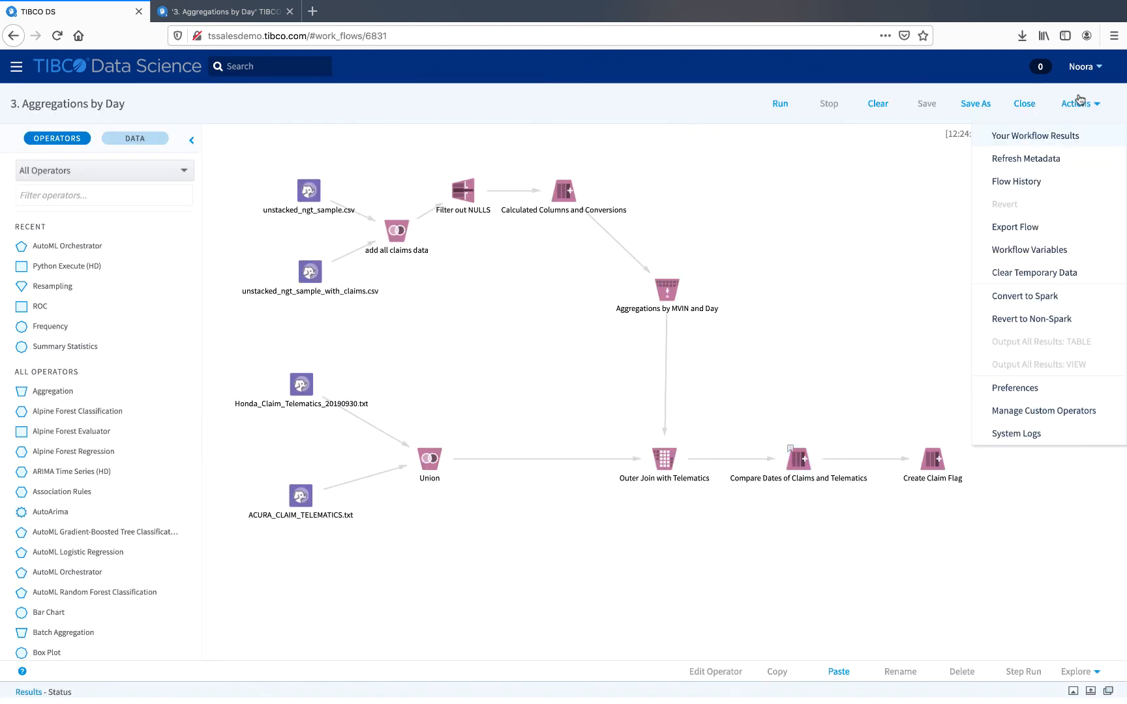
pyautogui.click(1029, 225)
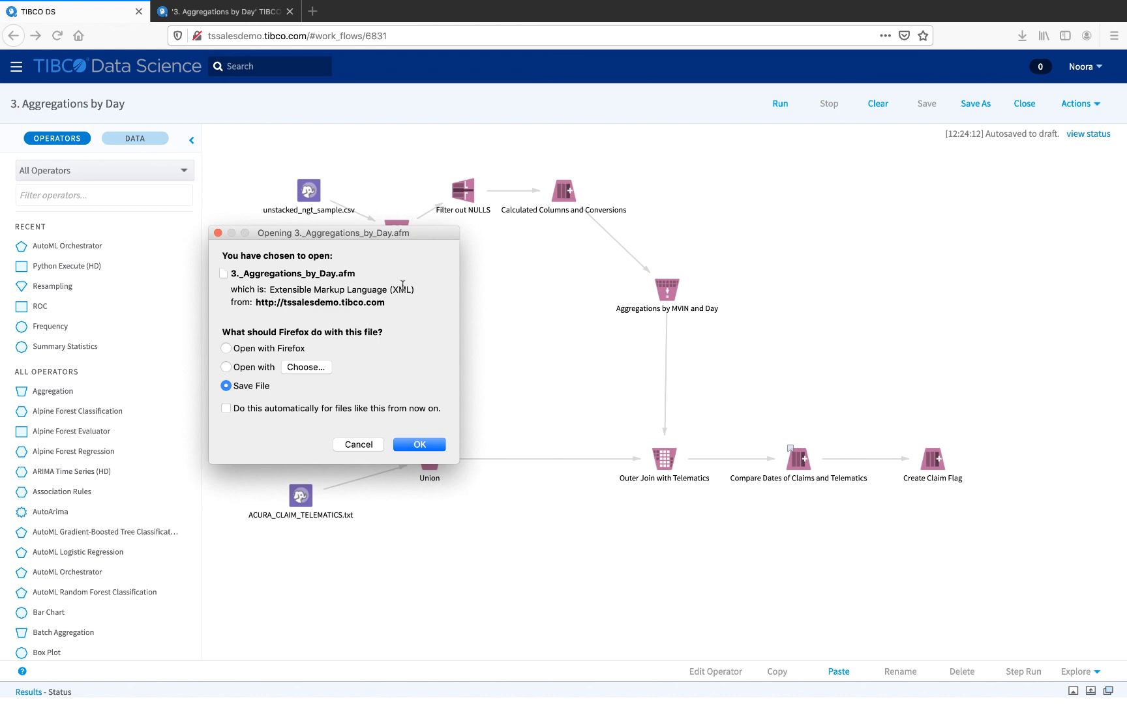
pyautogui.click(363, 445)
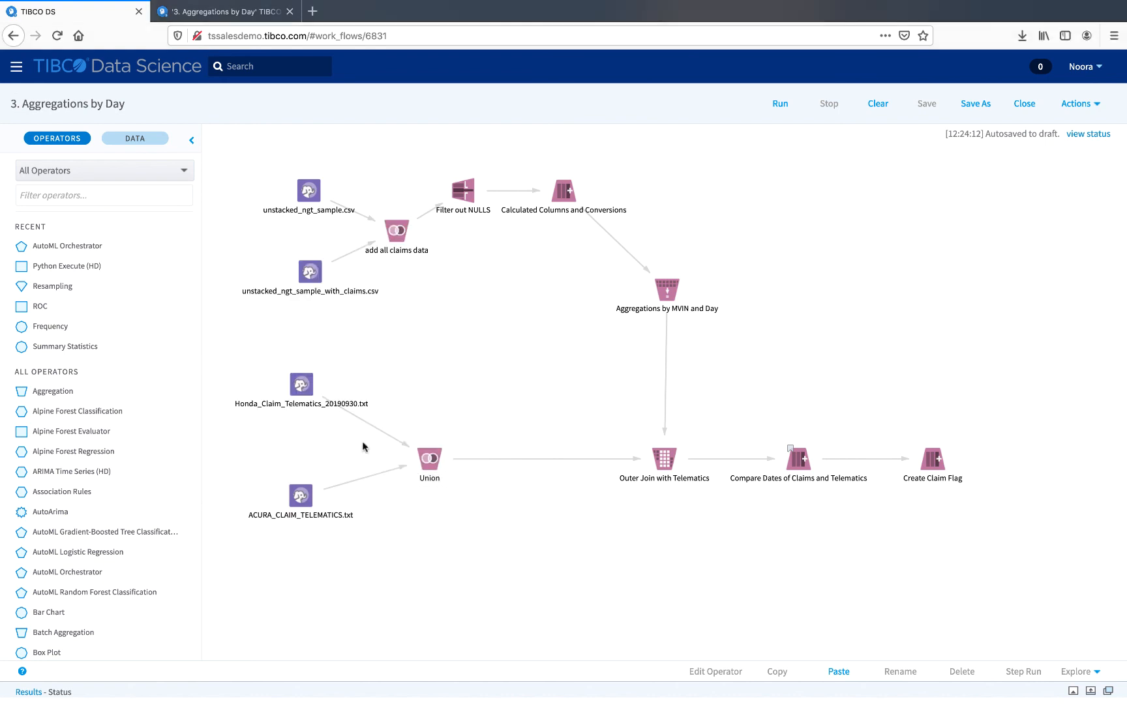